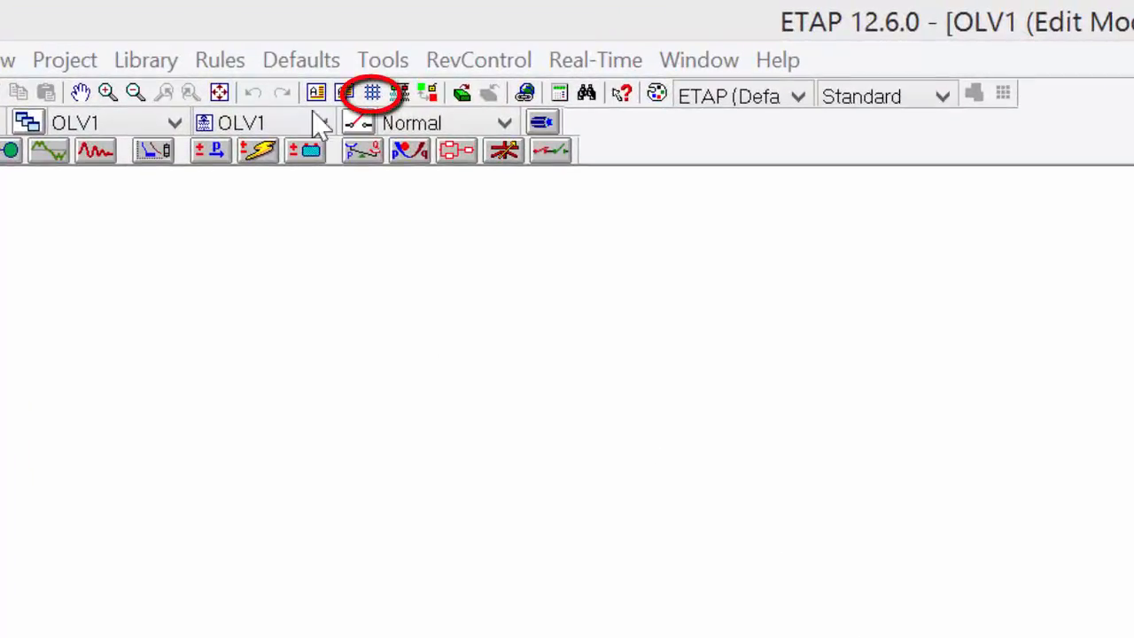
Turn on the grid for the OLV1 one-line diagram canvas.
left_click(372, 93)
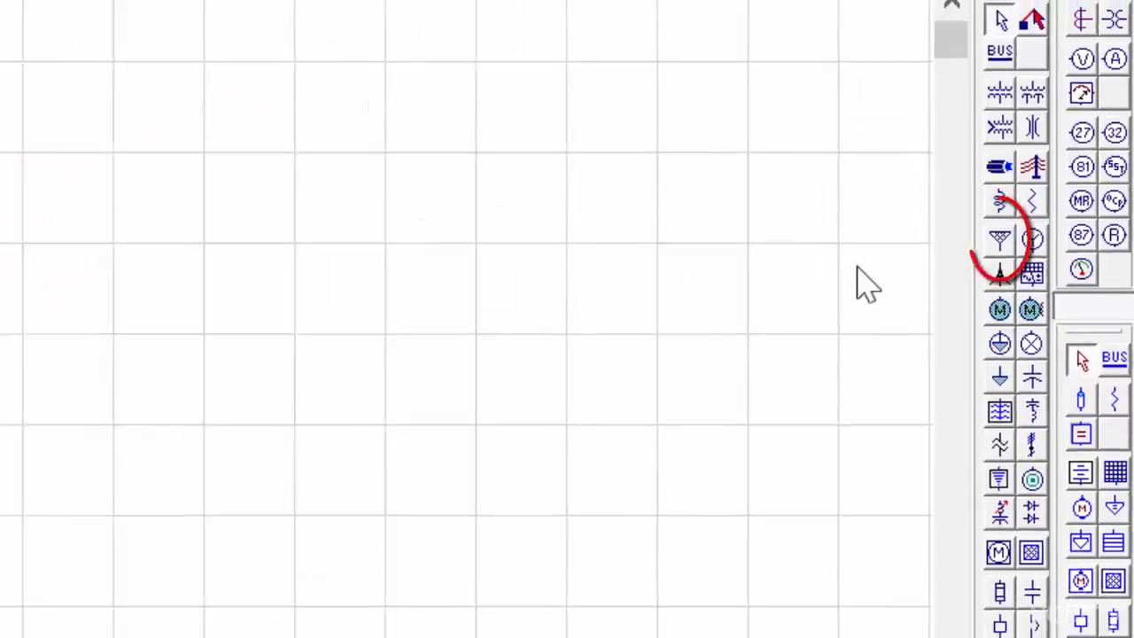
Place utility U1, Bus1 and transformer T1 down the canvas.
left_click(1000, 237)
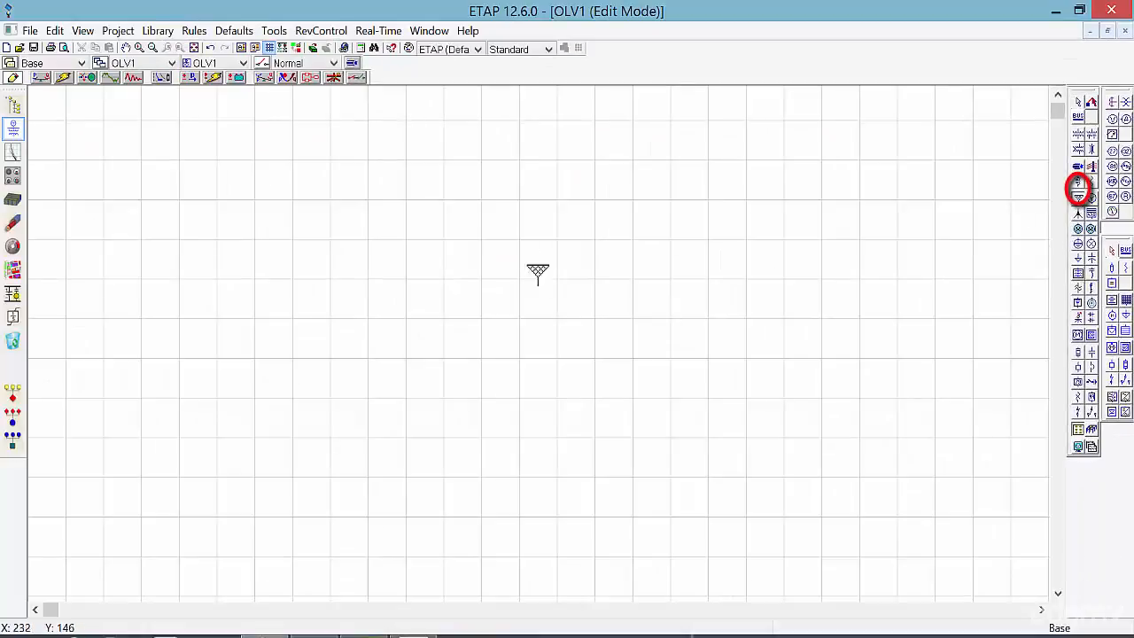
left_click(521, 230)
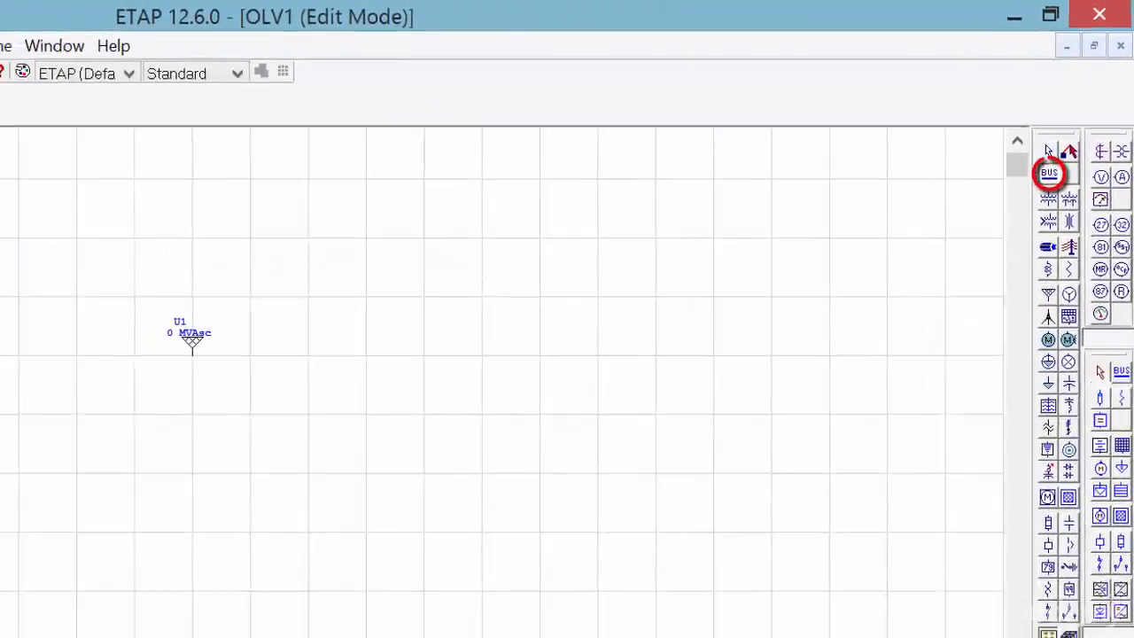
left_click(1049, 173)
left_click(186, 407)
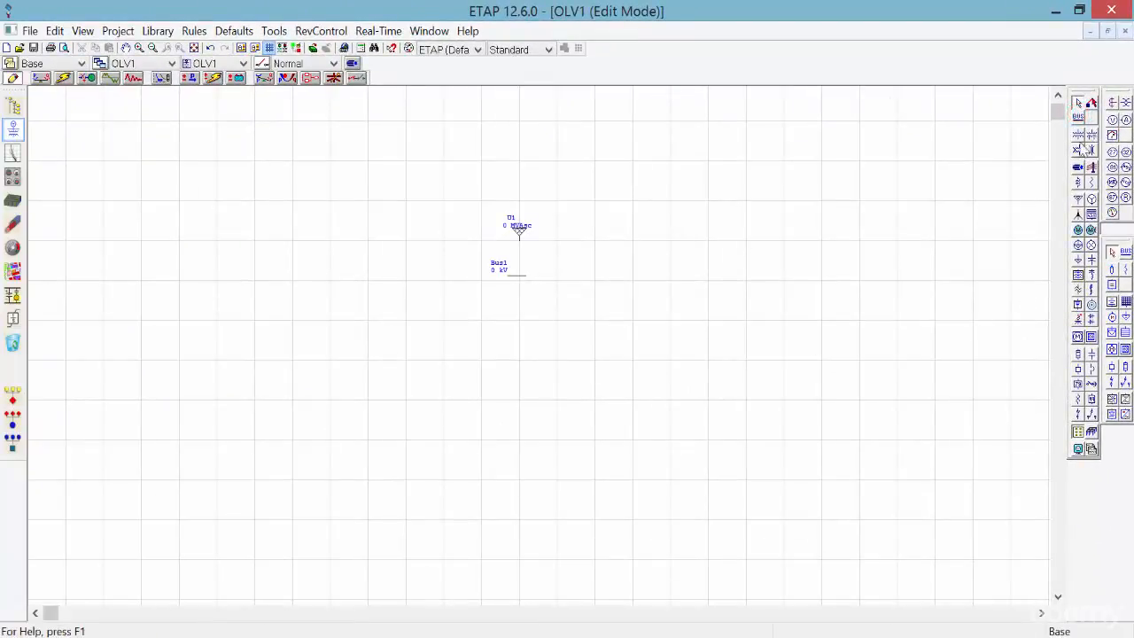
left_click(1079, 134)
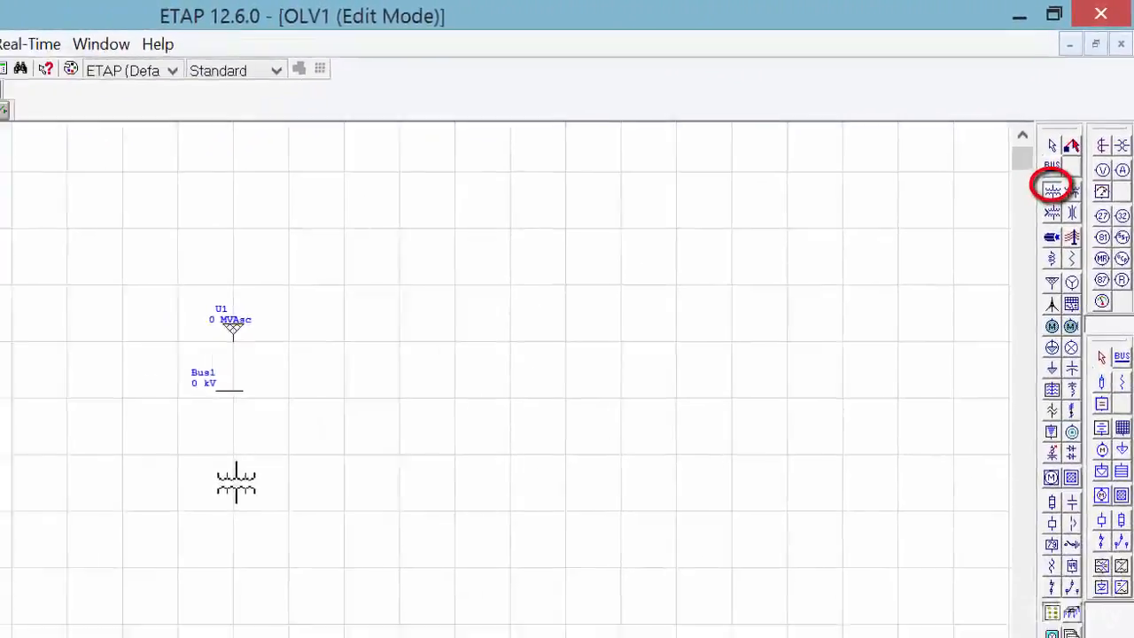
left_click(232, 477)
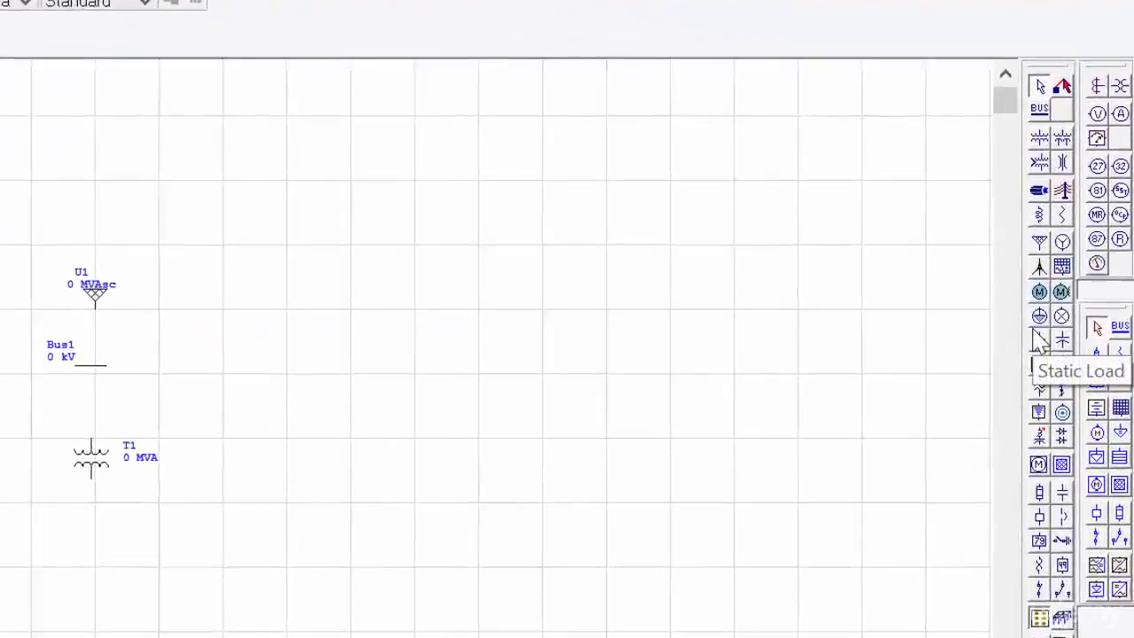
Add Cable1, Bus2 and lumped load Lump1 below transformer T1.
left_click(1040, 189)
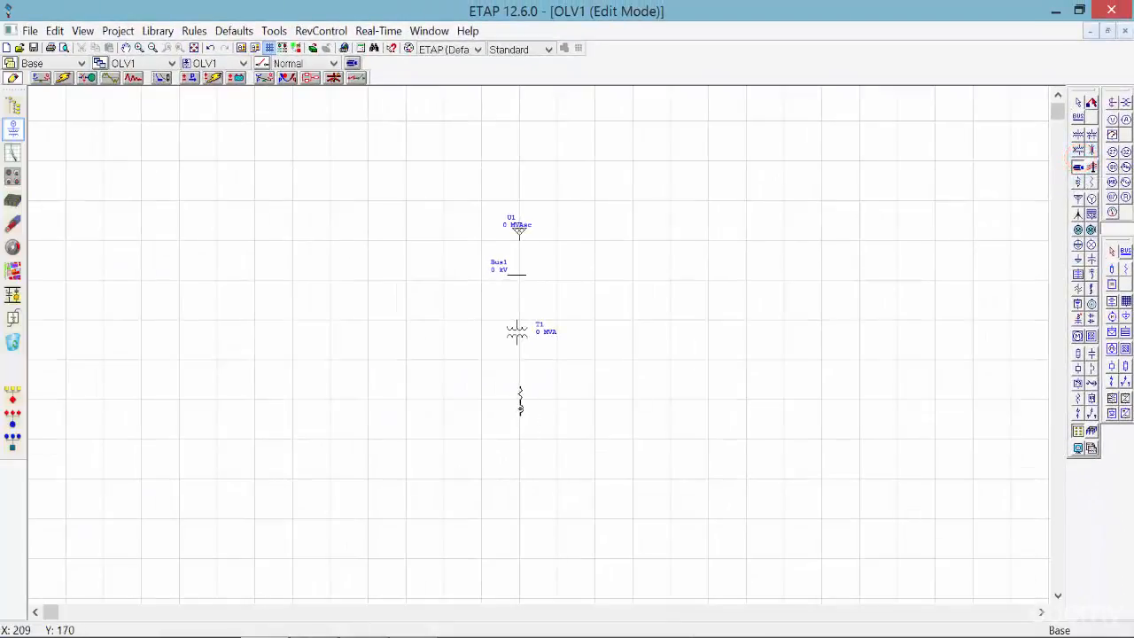
left_click(518, 396)
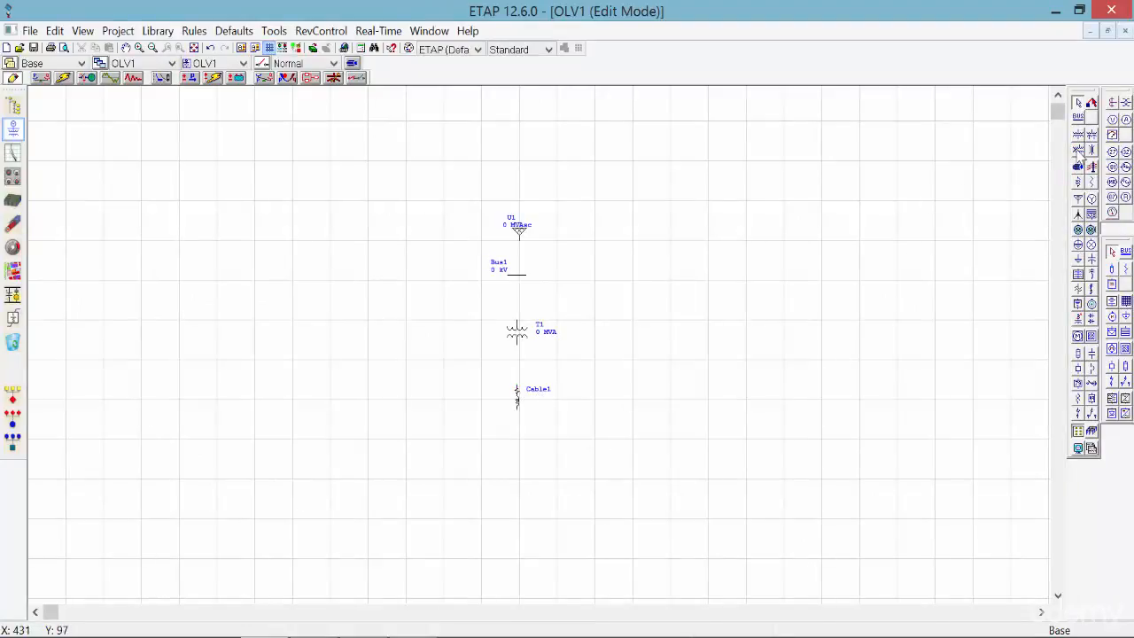
left_click(1079, 117)
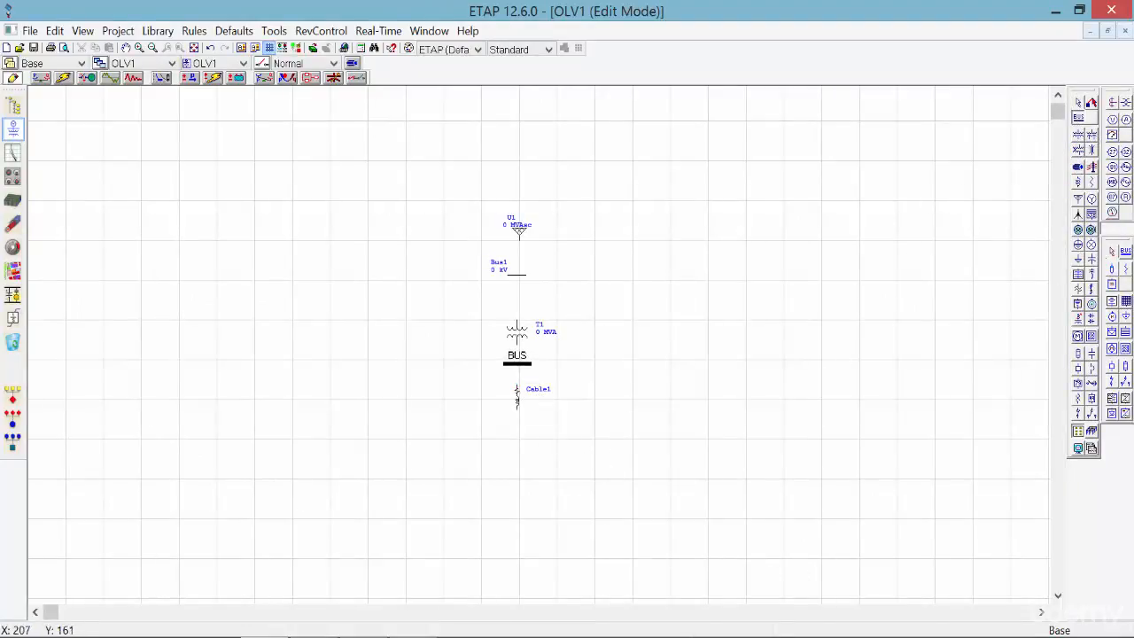
left_click(517, 362)
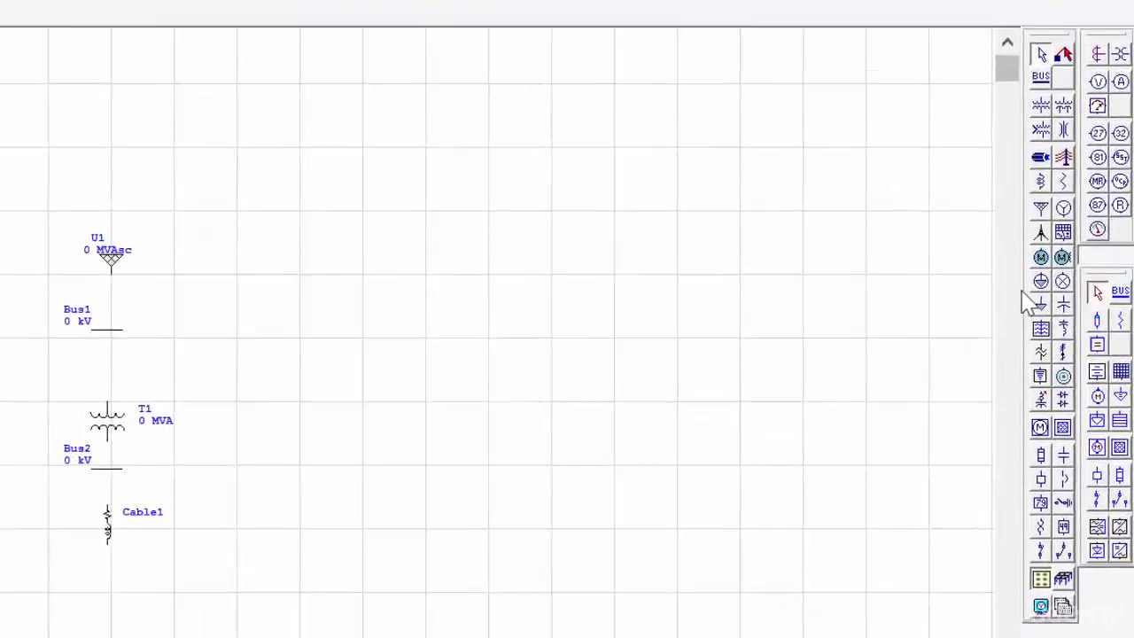
left_click(1040, 283)
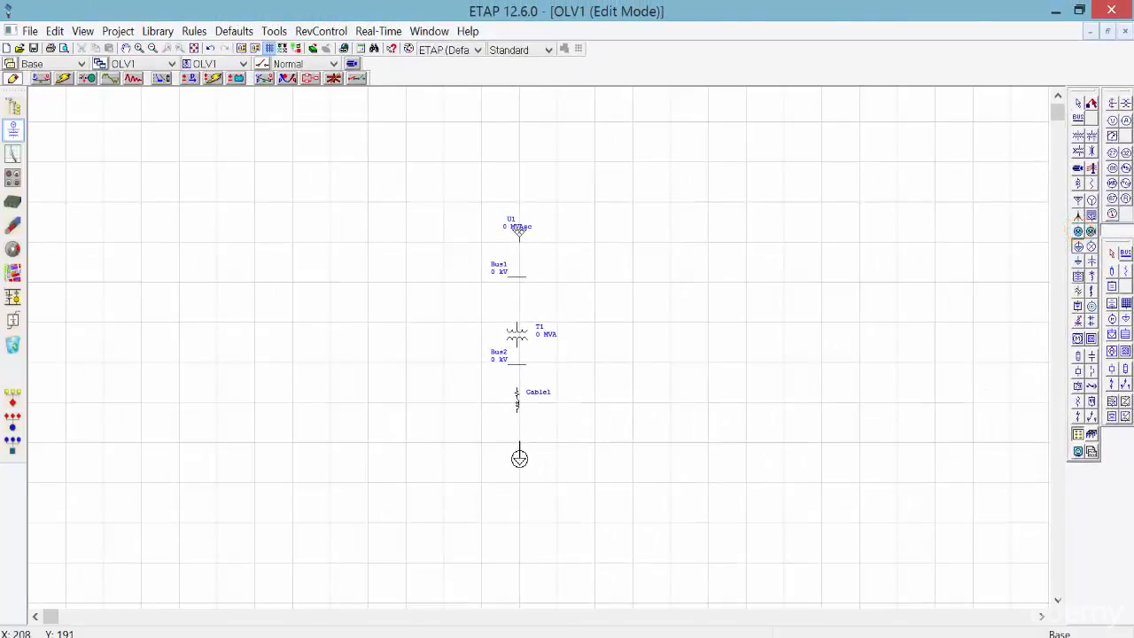
left_click(519, 448)
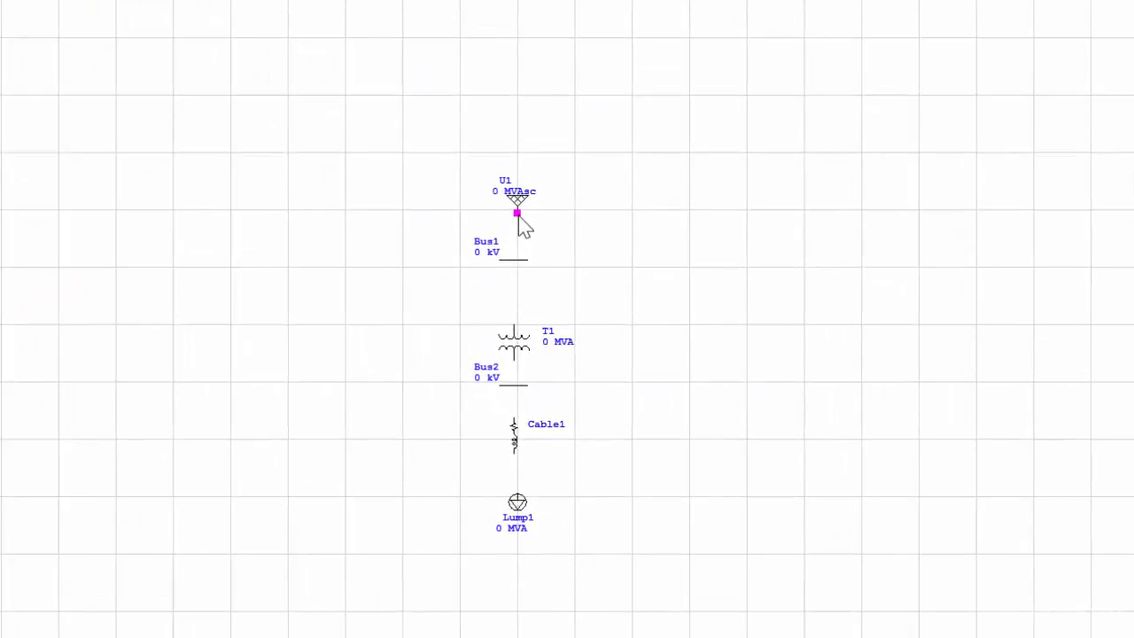
Draw the connection from utility U1's pin down to the Bus1 bar.
left_click_drag(520, 217, 521, 260)
left_click_drag(520, 259, 520, 259)
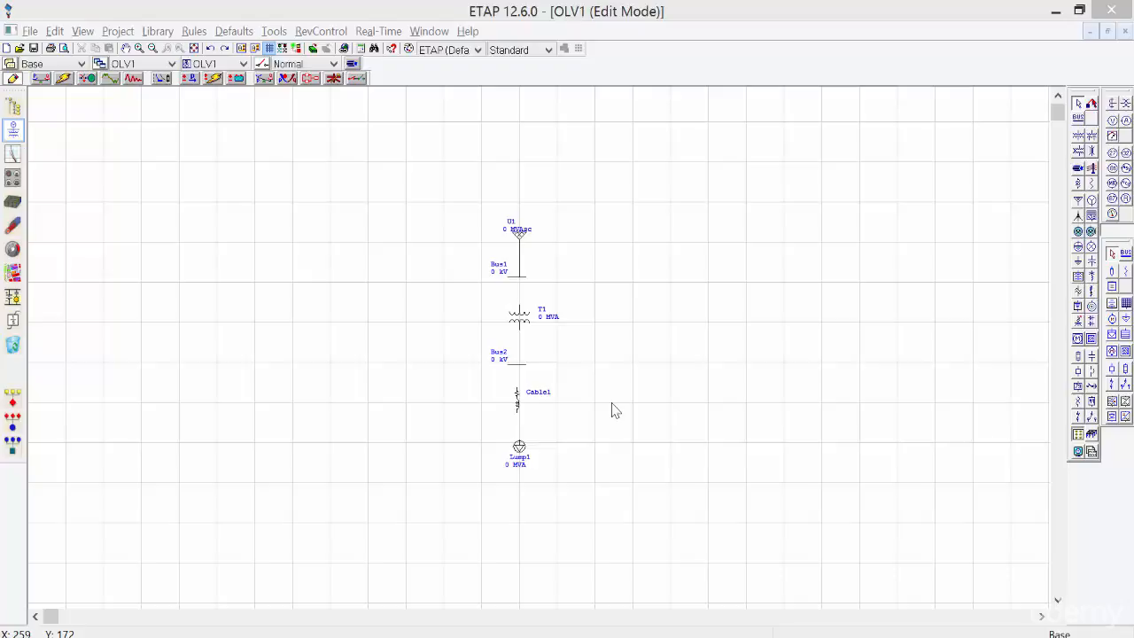
In T1's editor, set the primary bus to Bus1 and the secondary bus to Bus2.
double_click(520, 319)
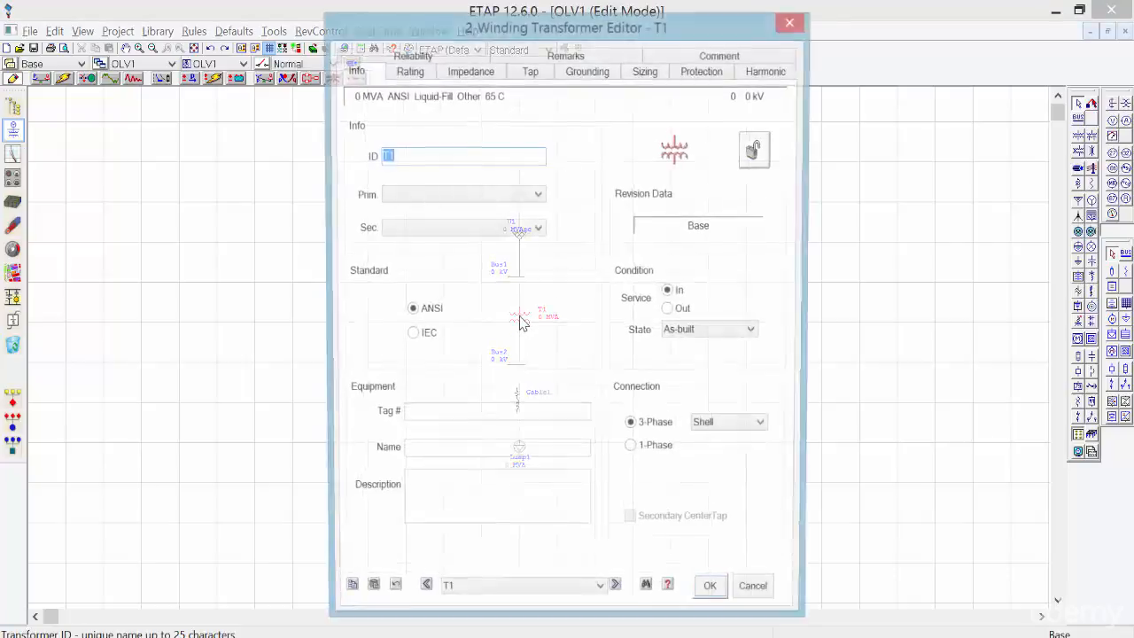
left_click(492, 197)
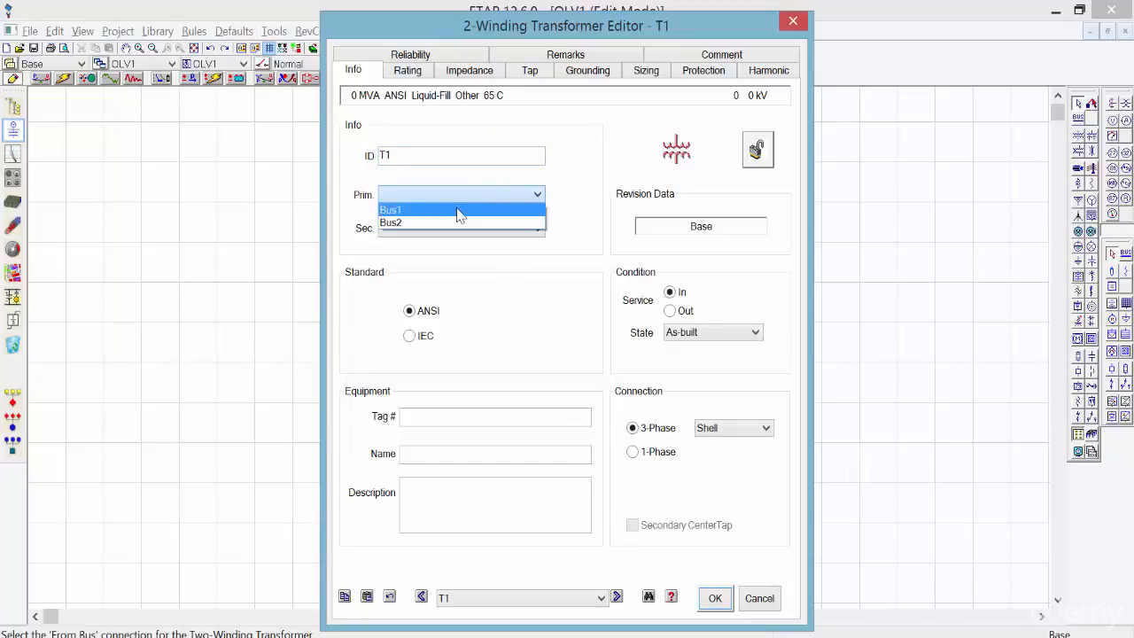
left_click(459, 212)
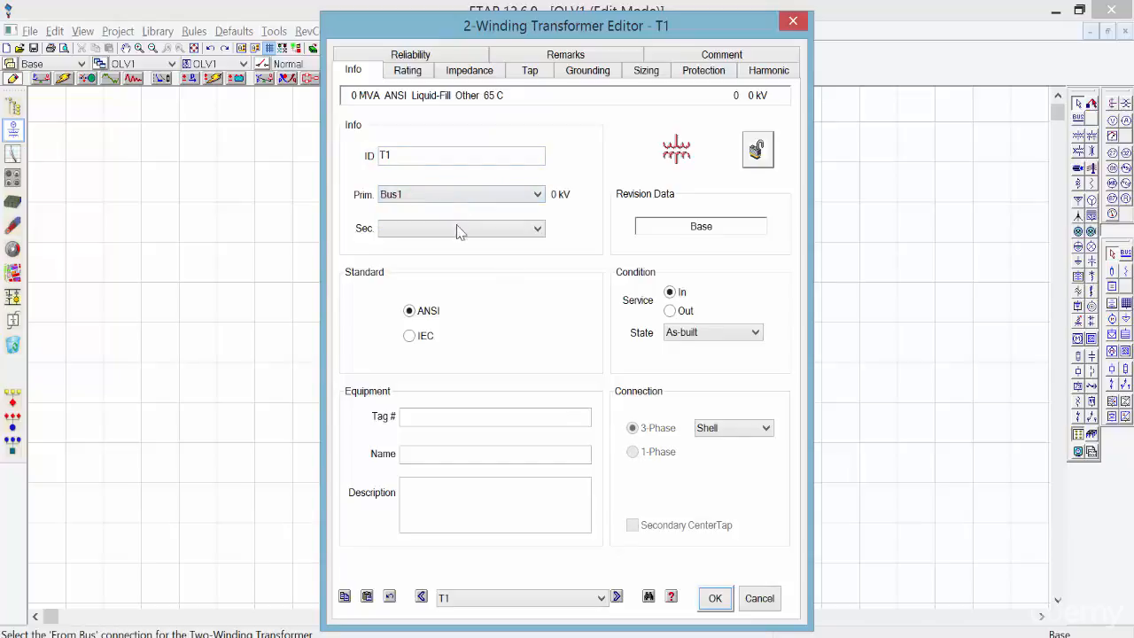
left_click(459, 231)
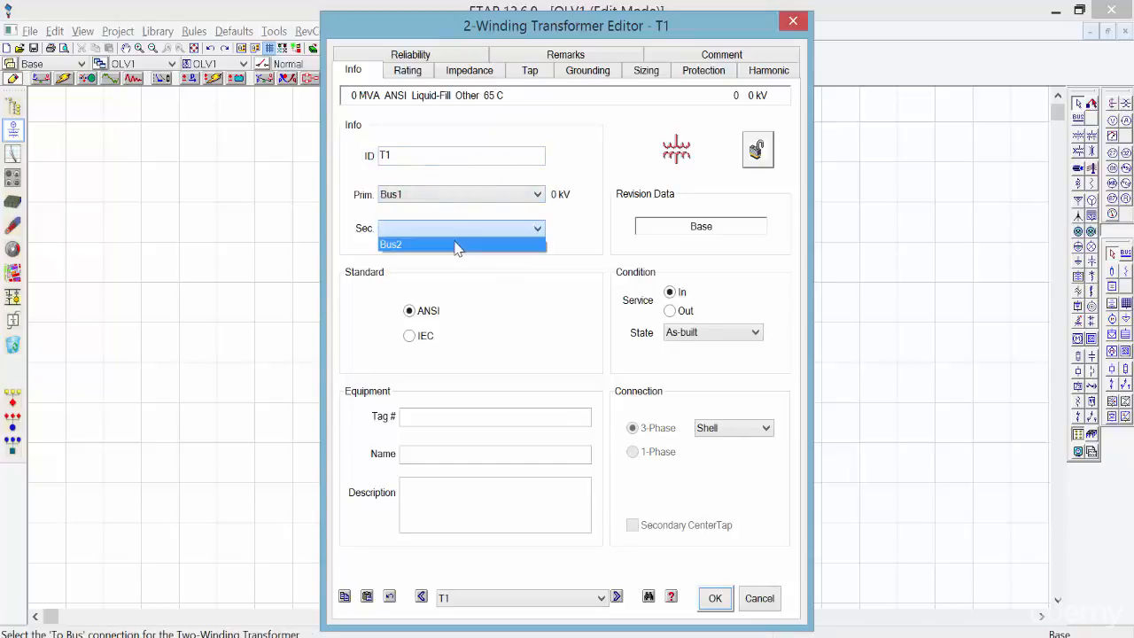
left_click(457, 245)
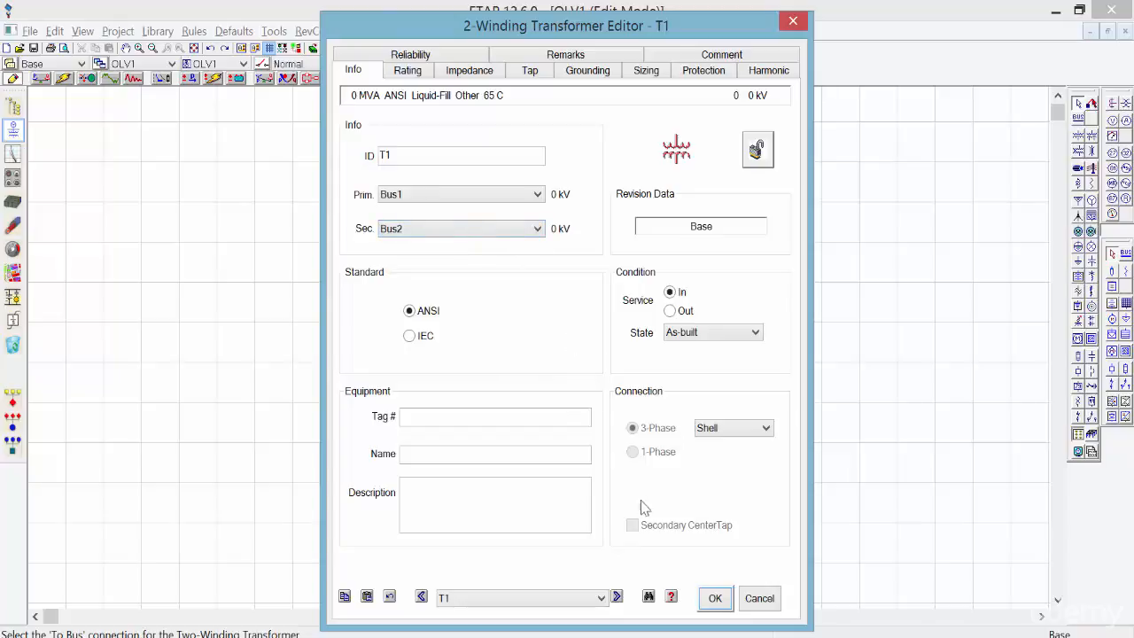
left_click(715, 599)
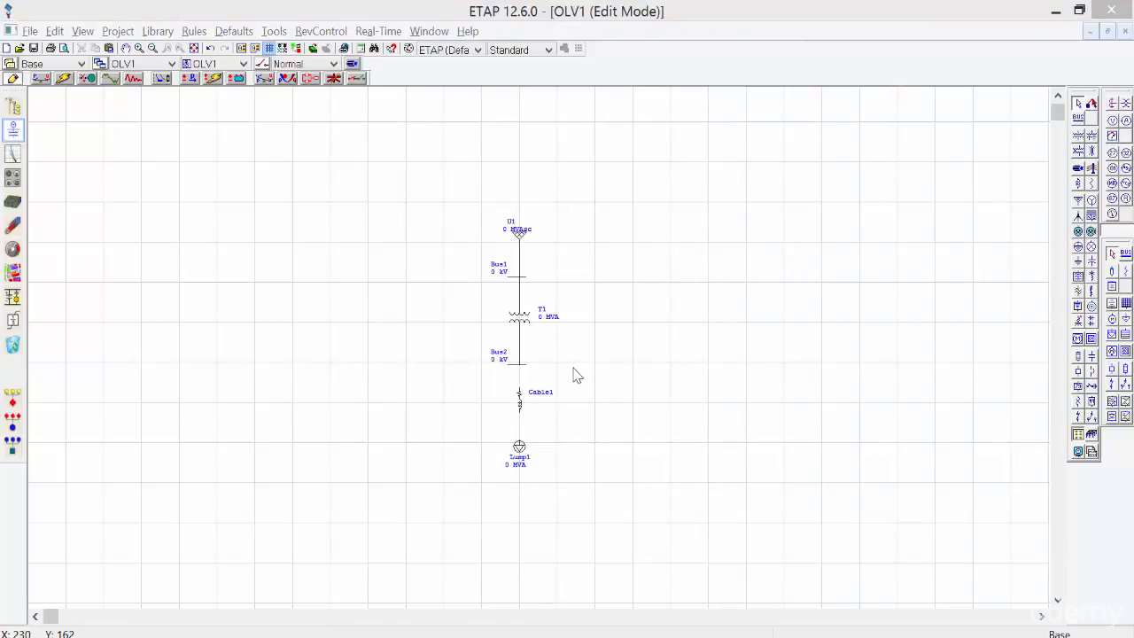
Connect Cable1's lower end to Lump1 through a new bus and reposition that bus label.
left_click(522, 400)
left_click_drag(519, 412, 520, 445)
left_click_drag(504, 421, 506, 434)
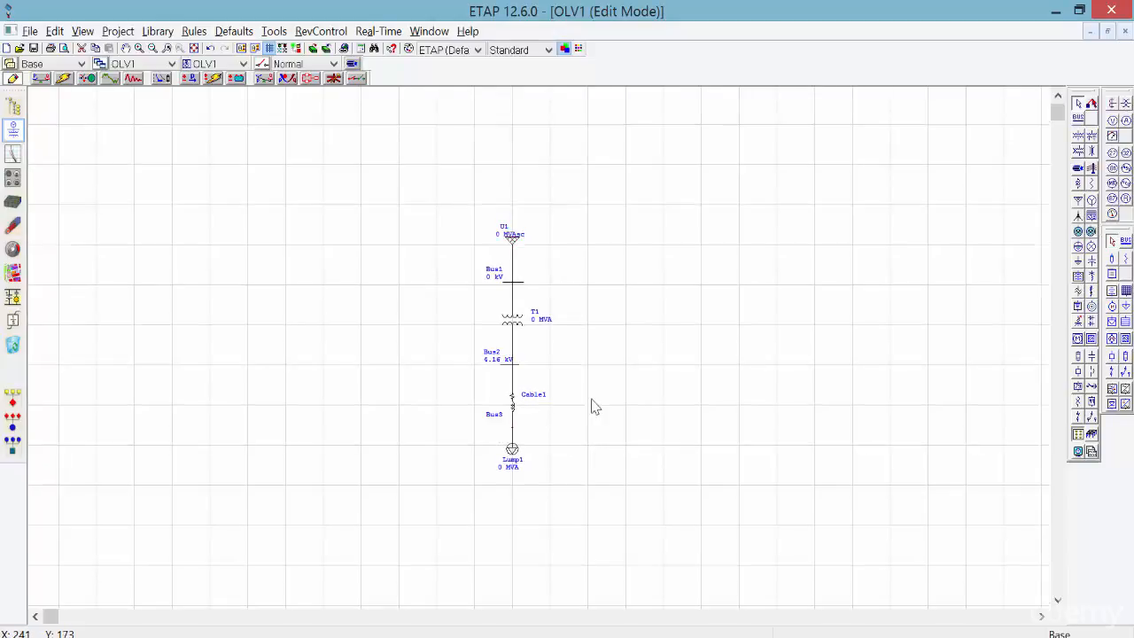
left_click(592, 400)
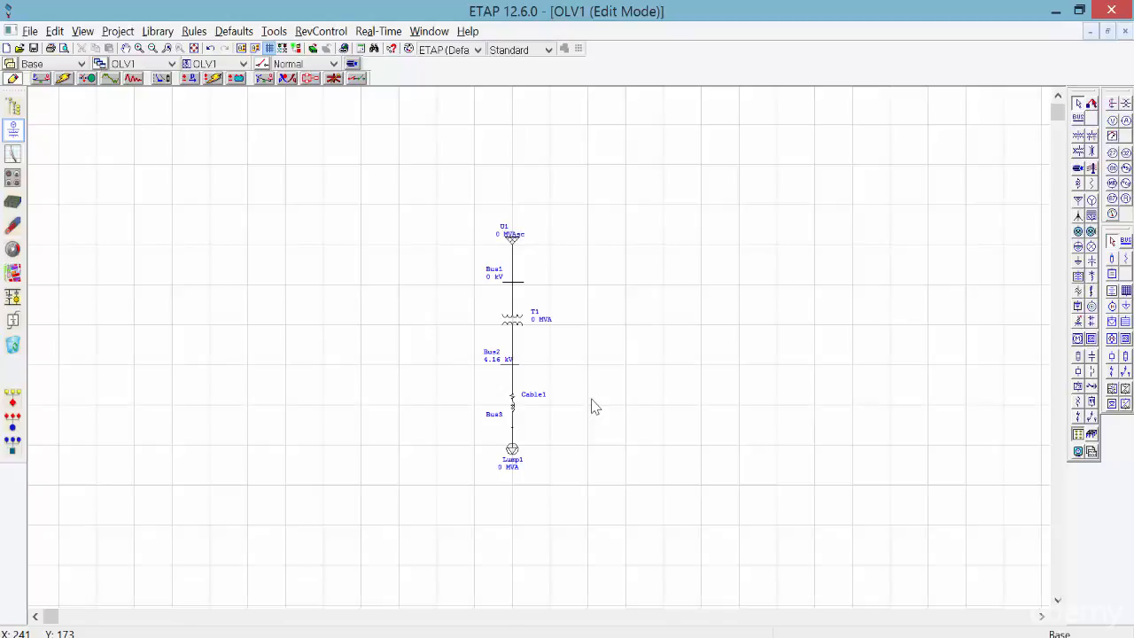
left_click(514, 245)
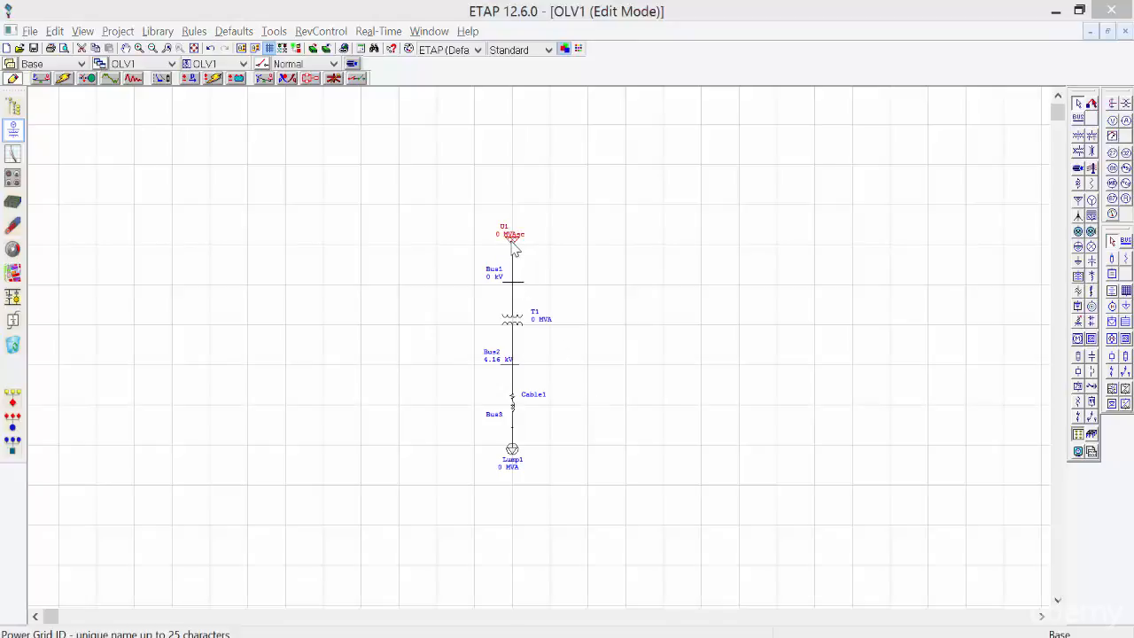
Open utility U1's Power Grid Editor and keep its state As-built.
double_click(514, 245)
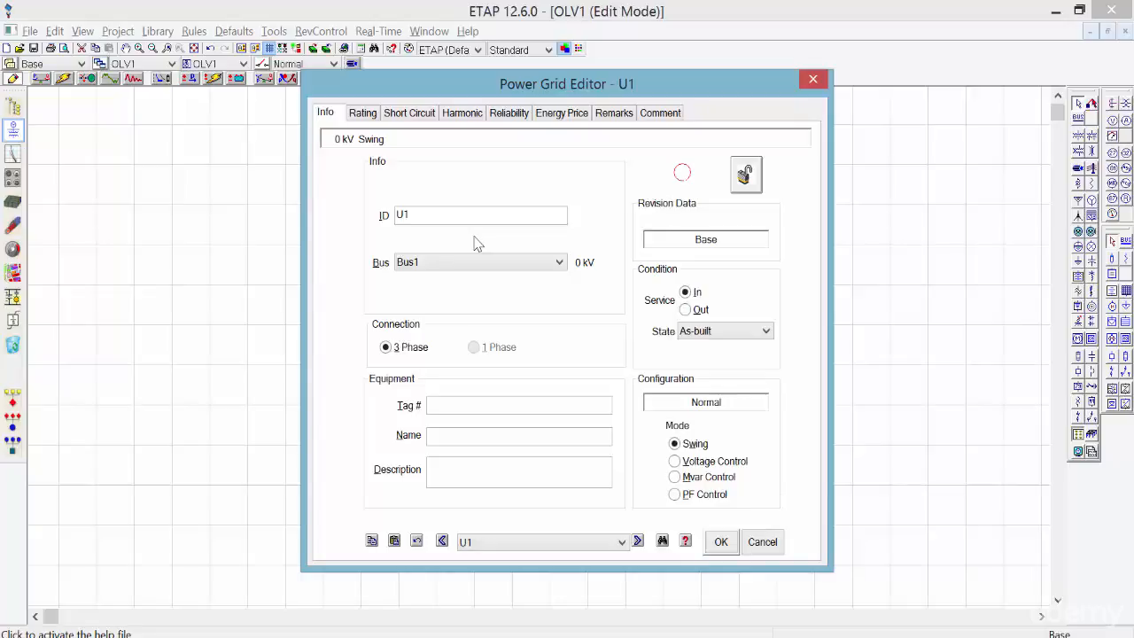
left_click(768, 332)
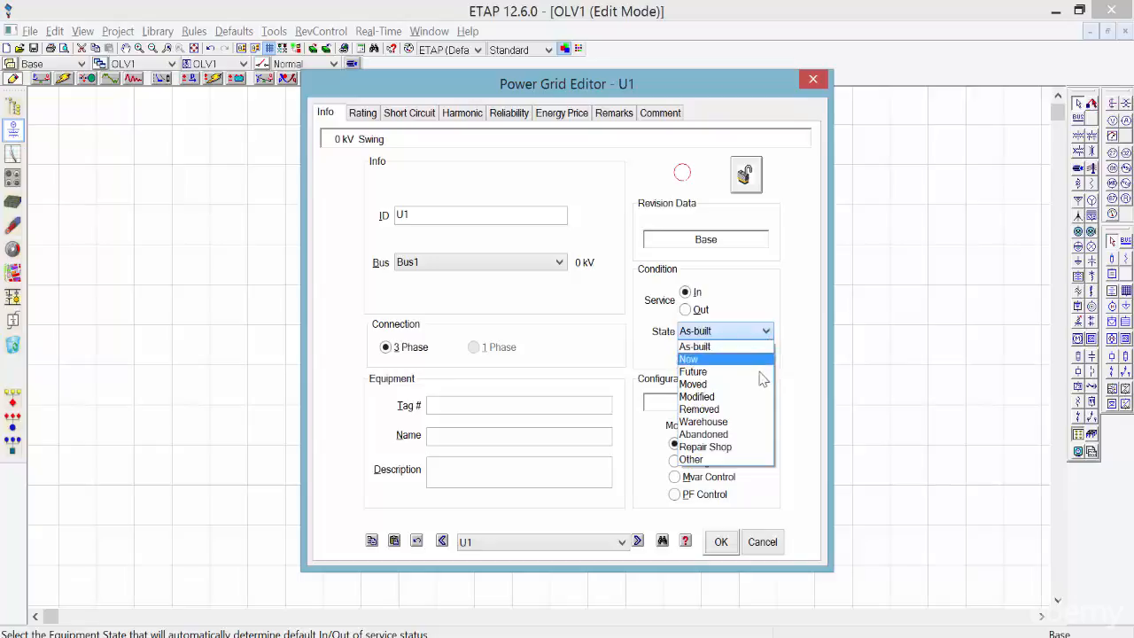
left_click(766, 474)
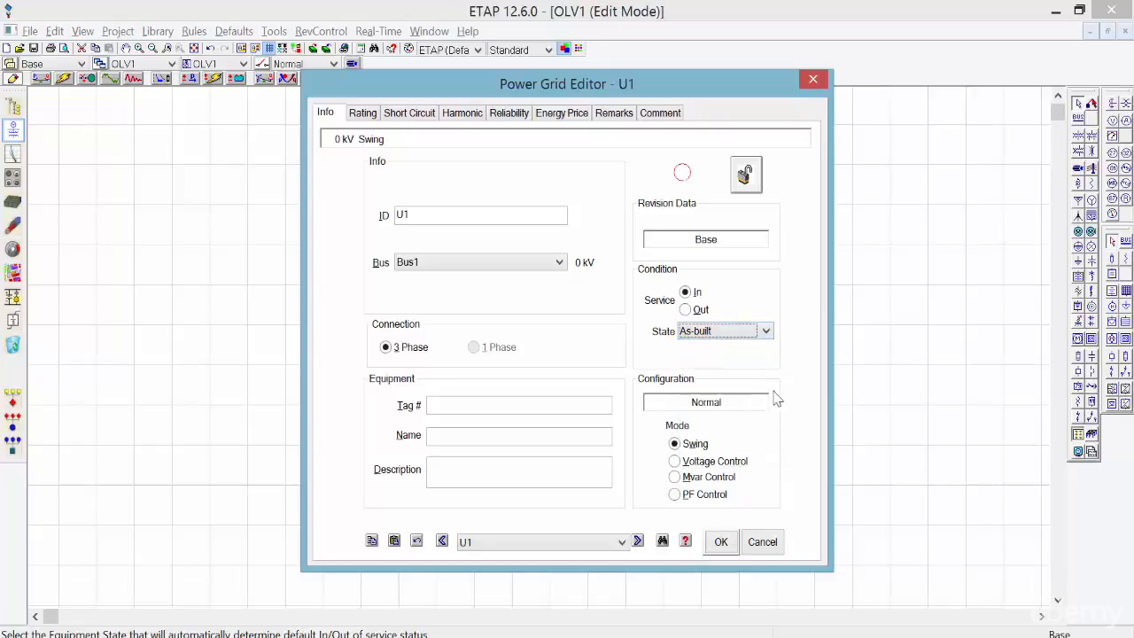
left_click(362, 112)
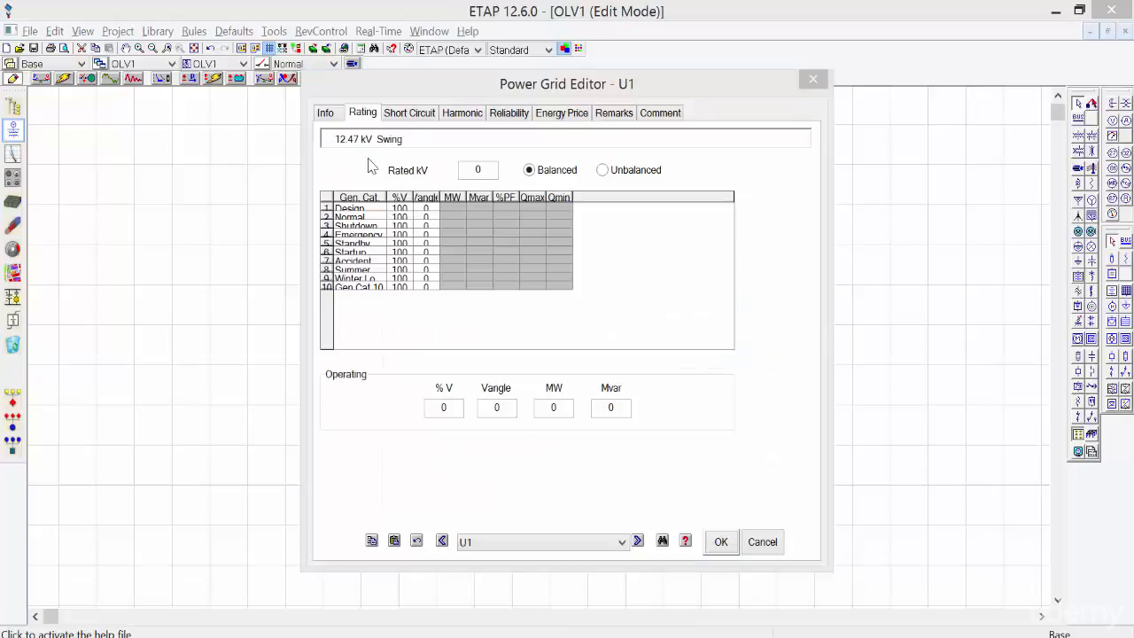
Enter 12.47 kV as utility U1's rated voltage.
double_click(483, 173)
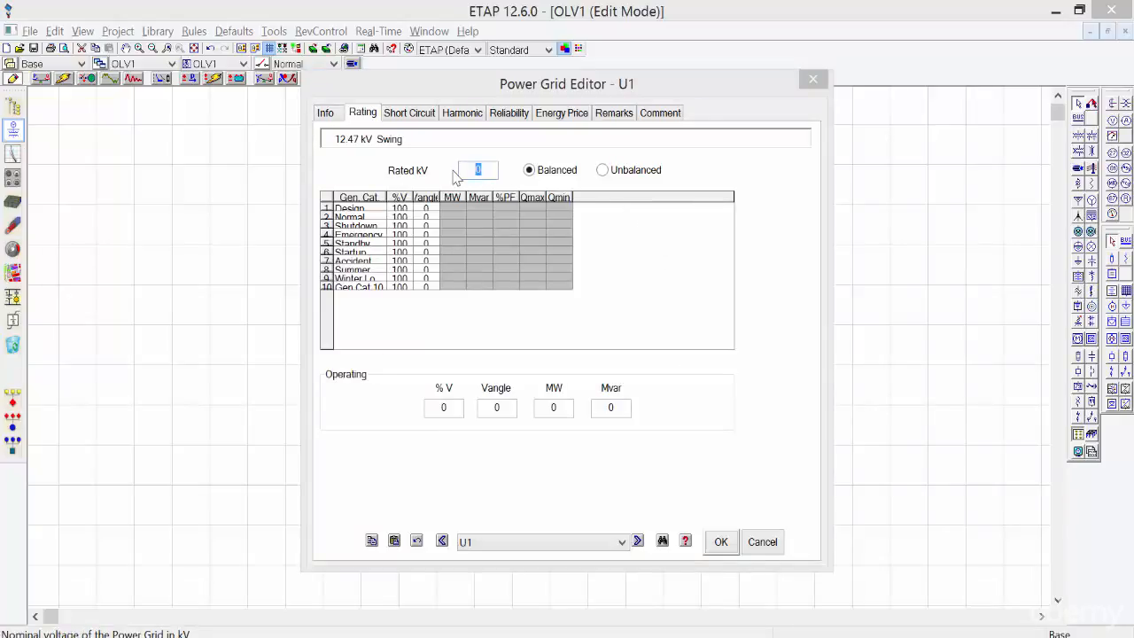
type("12.47")
left_click(441, 407)
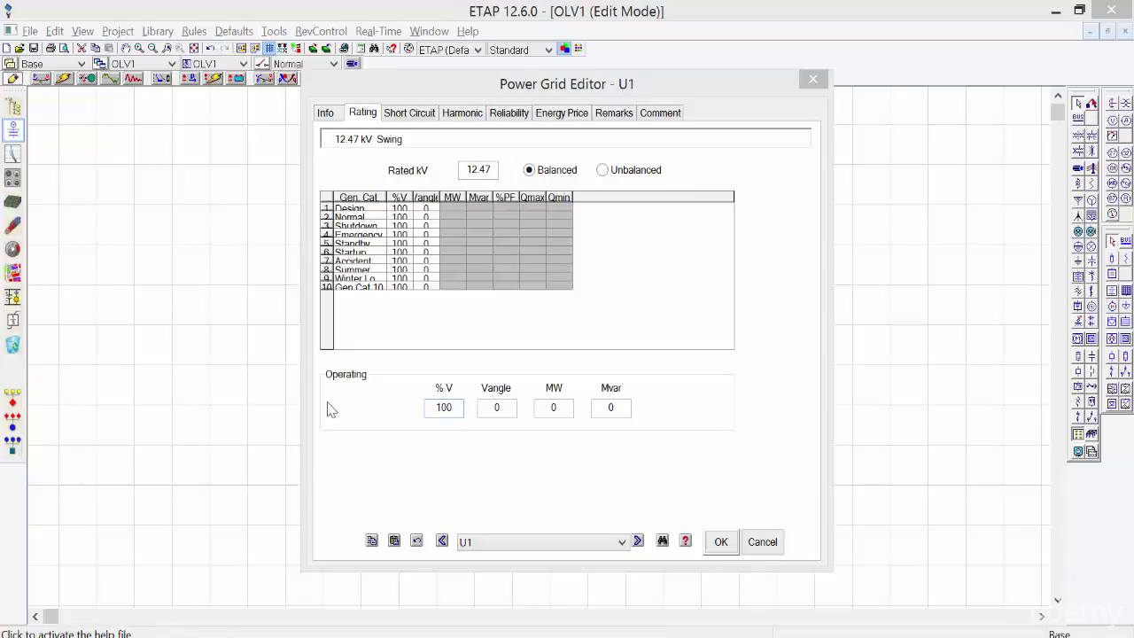
left_click(413, 117)
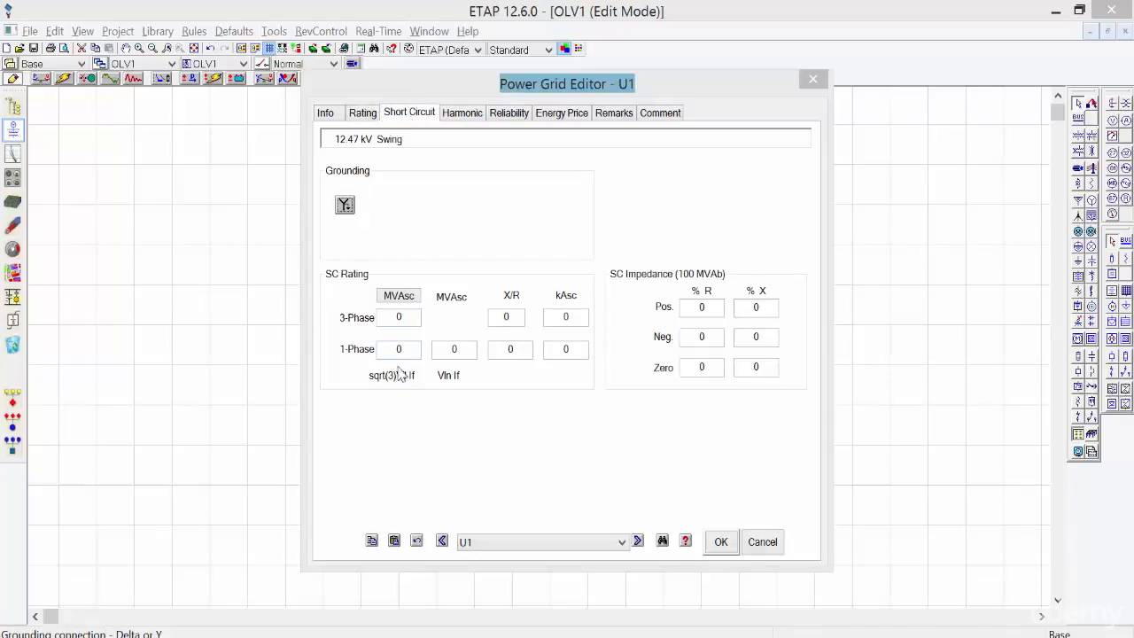
Give U1 a three-phase short-circuit rating of 1000 MVAsc with X/R 5.
left_click(399, 317)
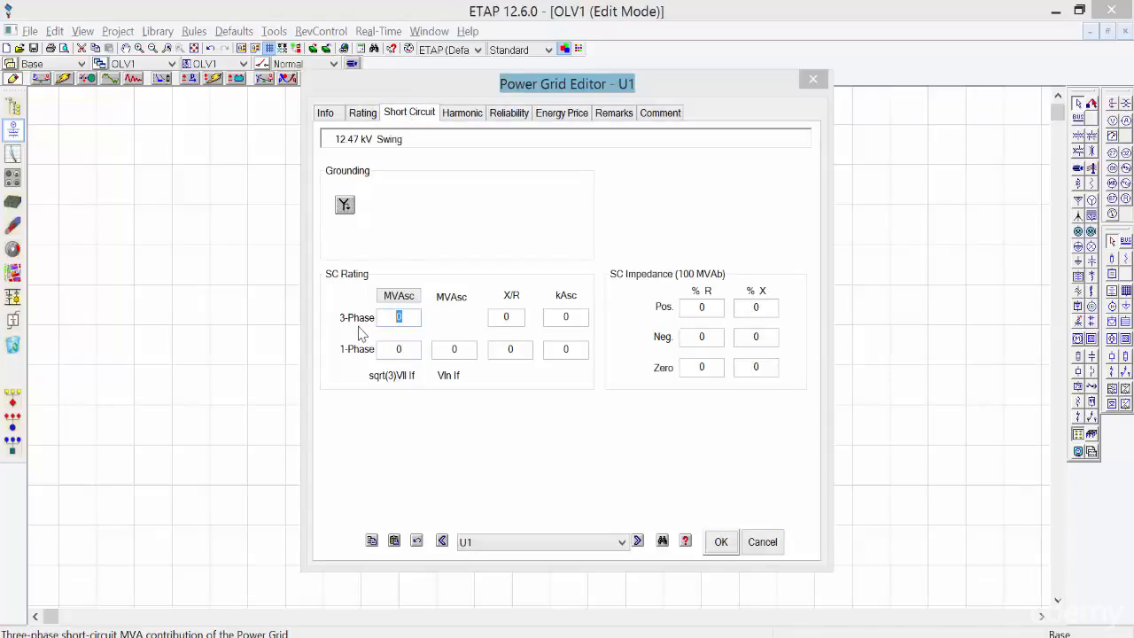
type("1000")
key("Tab")
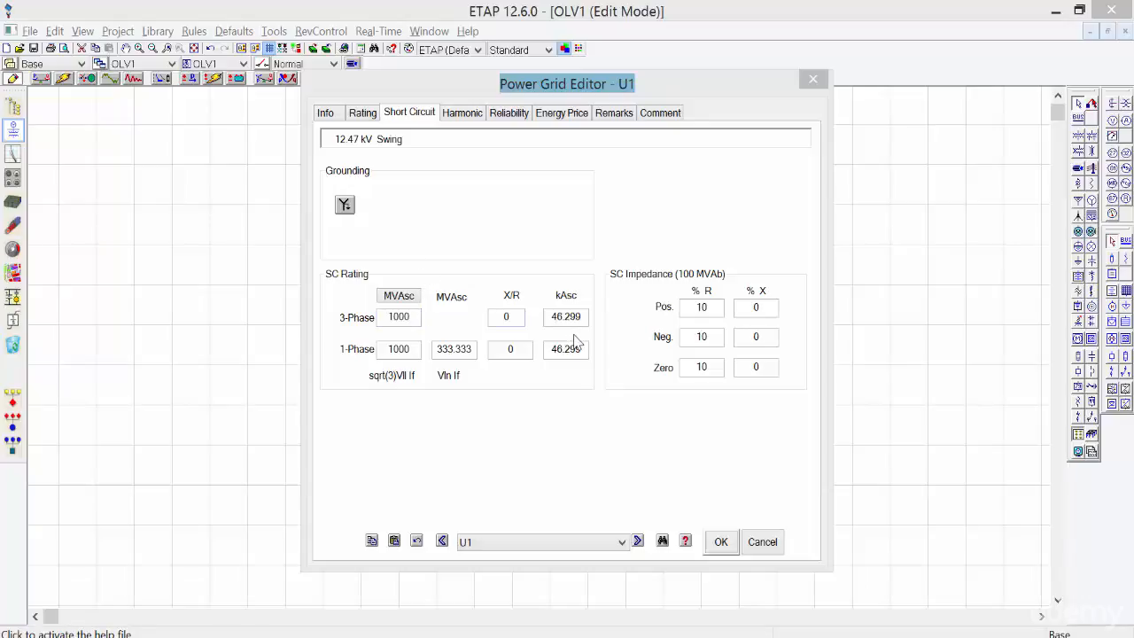
left_click(517, 317)
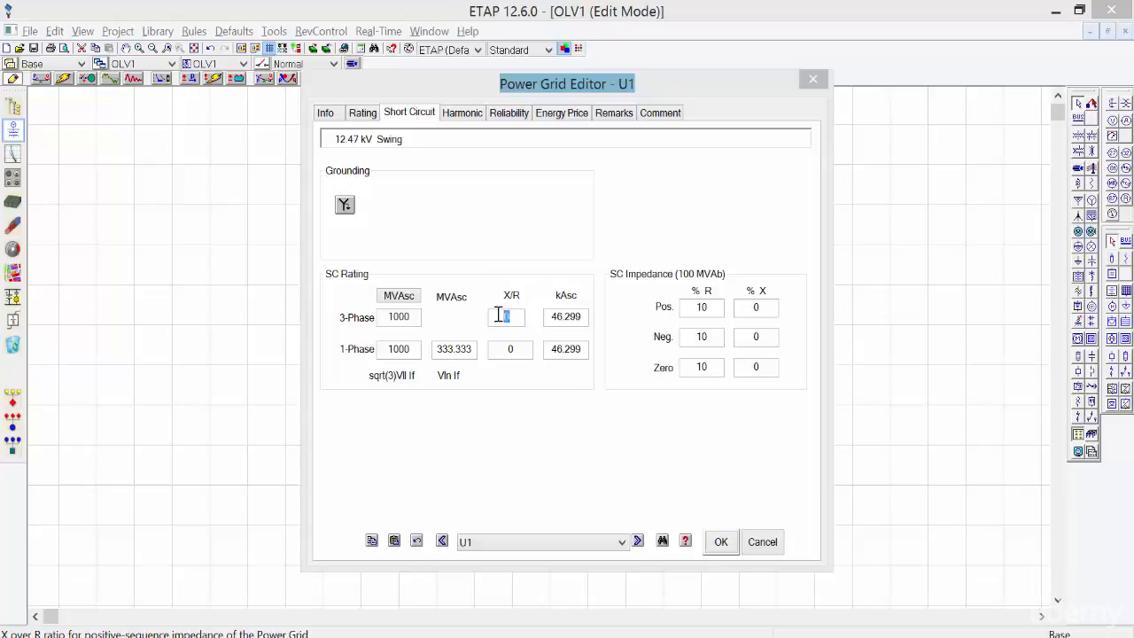
type("5")
key("Tab")
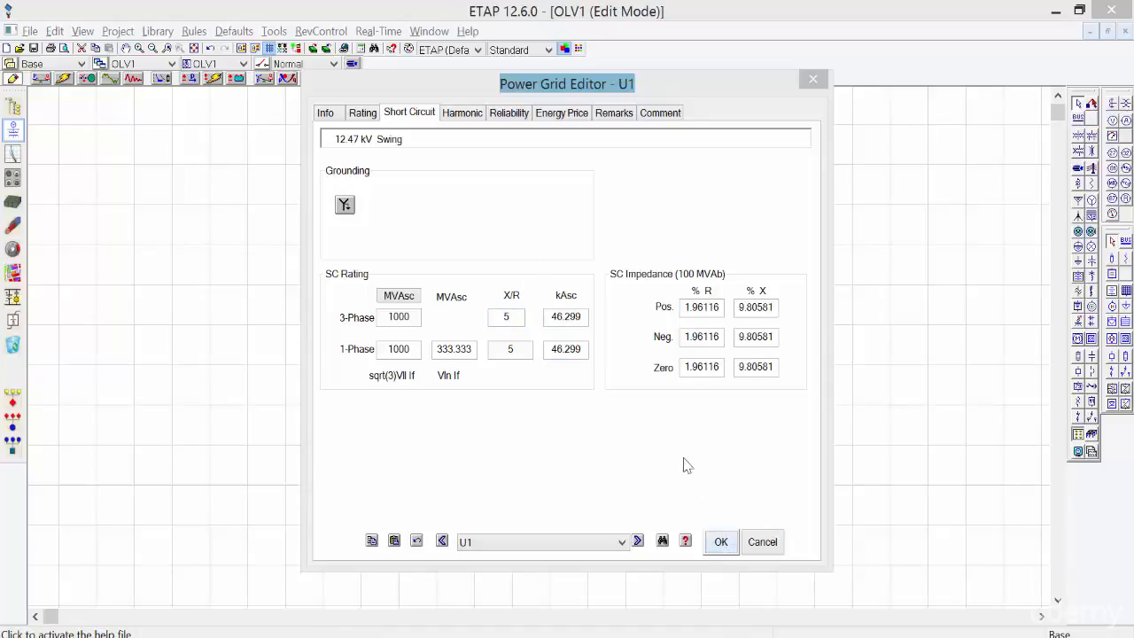
Review U1's Harmonic, Reliability, Energy Price, Remarks and Comment pages.
left_click(475, 115)
left_click(505, 115)
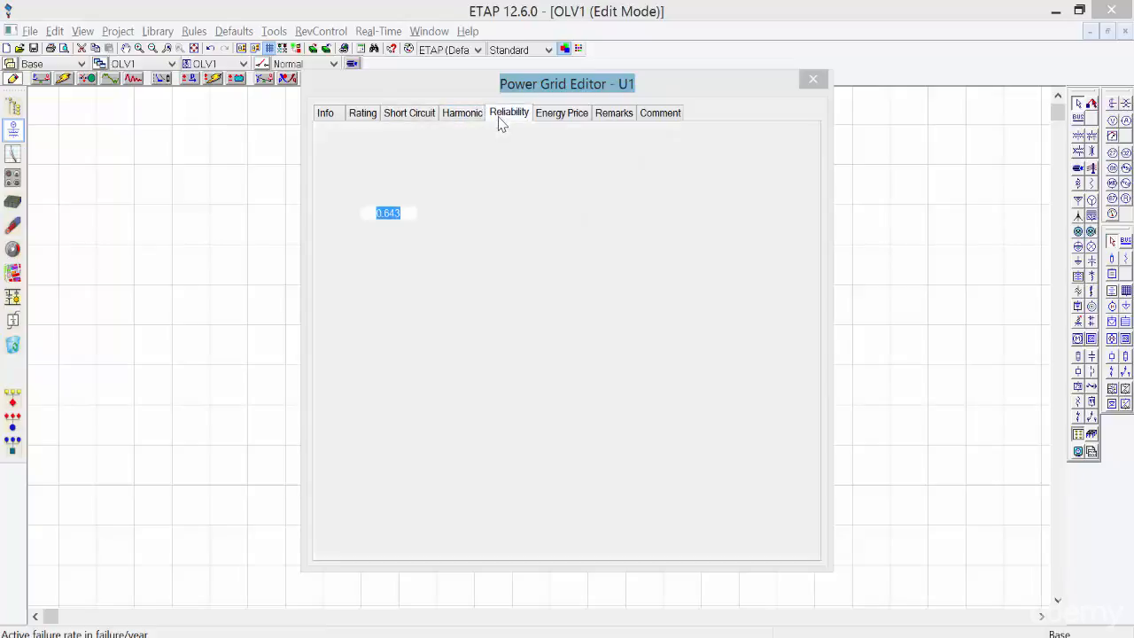
left_click(585, 116)
left_click(620, 116)
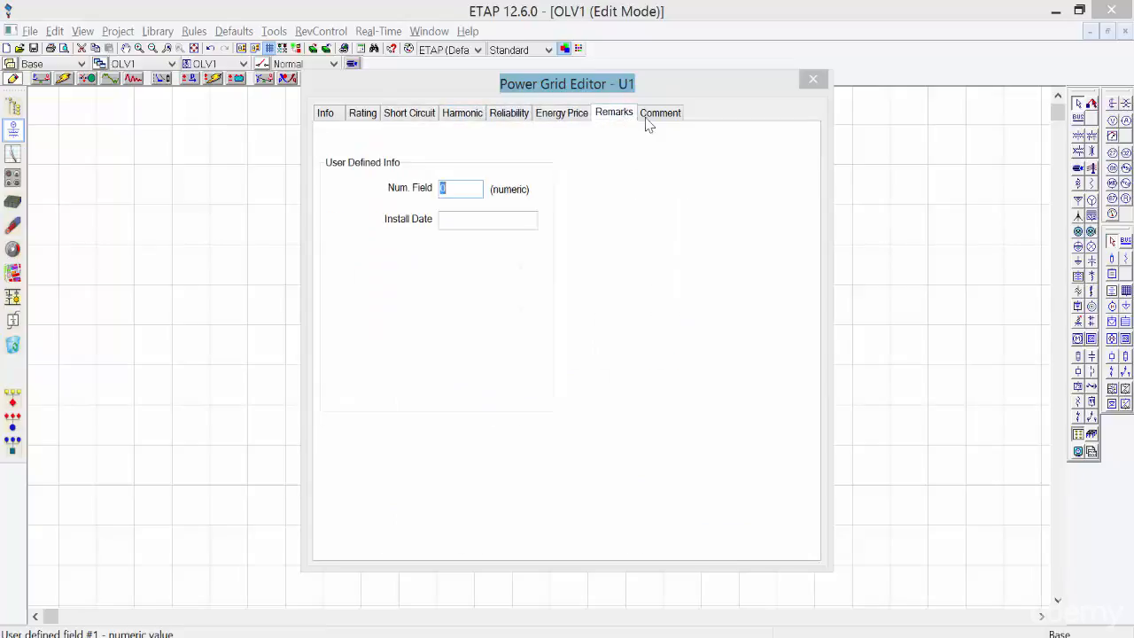
left_click(662, 115)
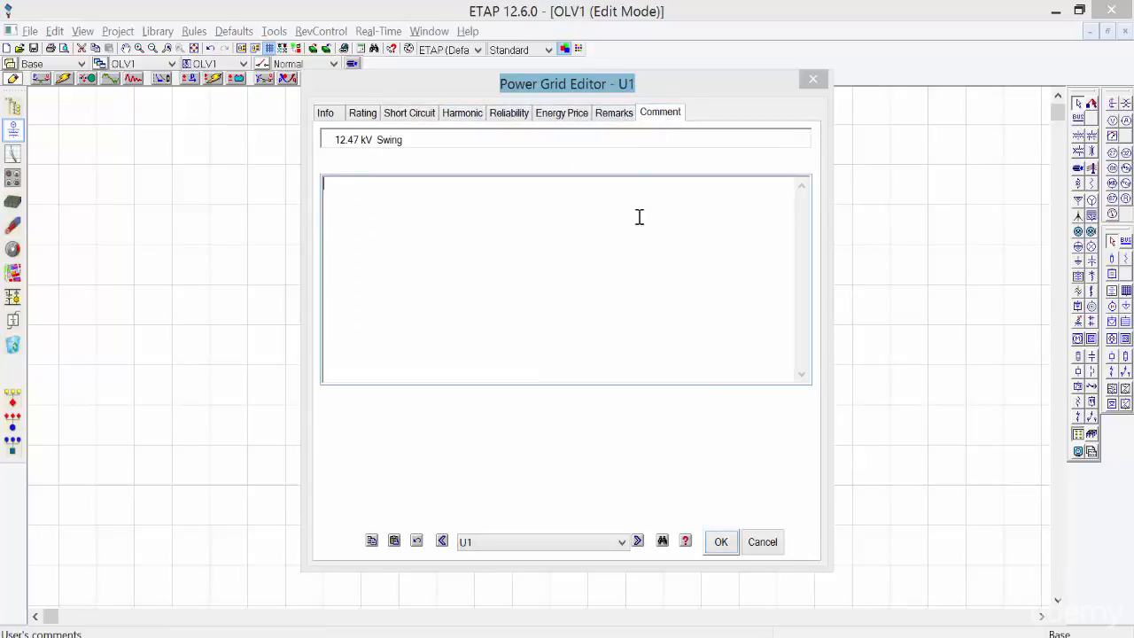
Save U1's settings with OK and open transformer T1's editor.
left_click(721, 541)
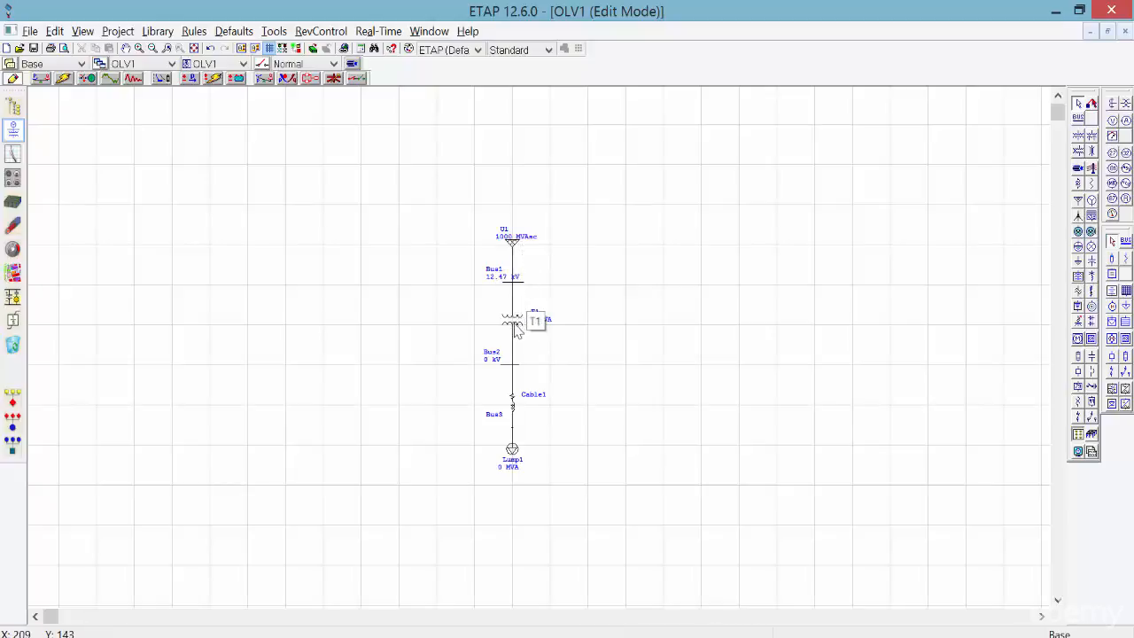
double_click(515, 325)
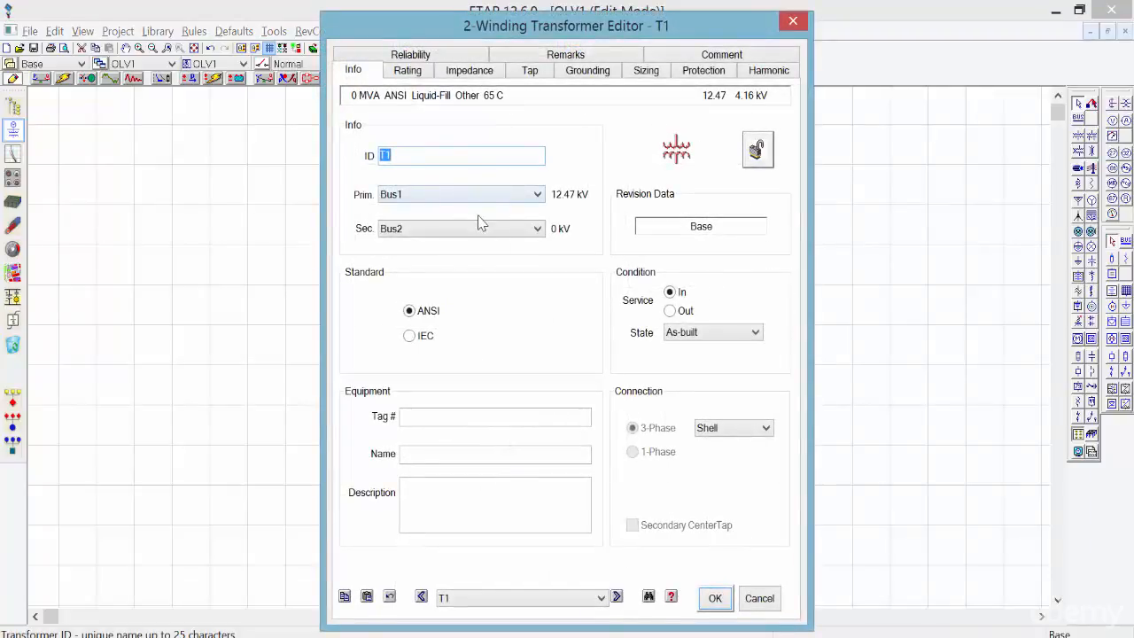
left_click(444, 157)
Set T1's secondary to 4.16 kV and its rating to 1.5 MVA.
left_click(405, 71)
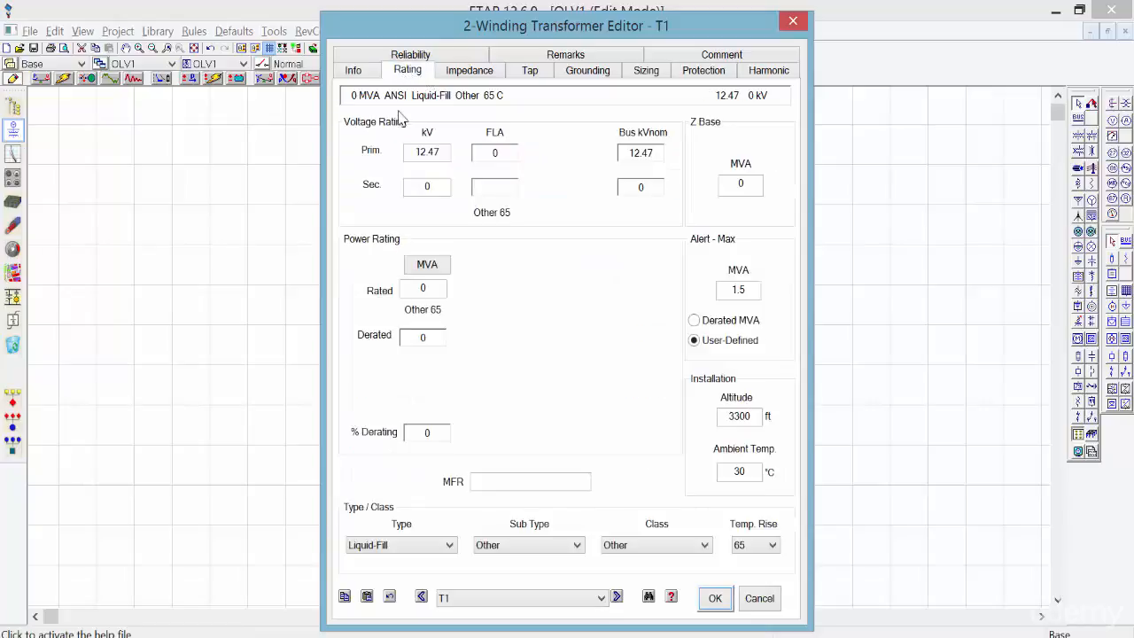
left_click(435, 187)
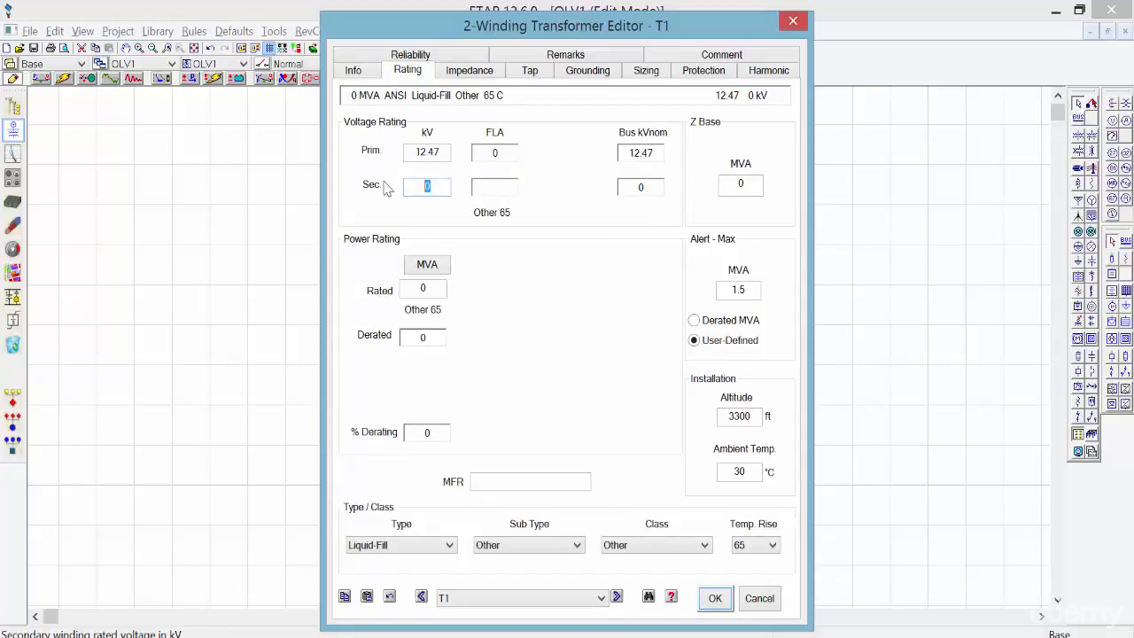
type("4.16")
key("Tab")
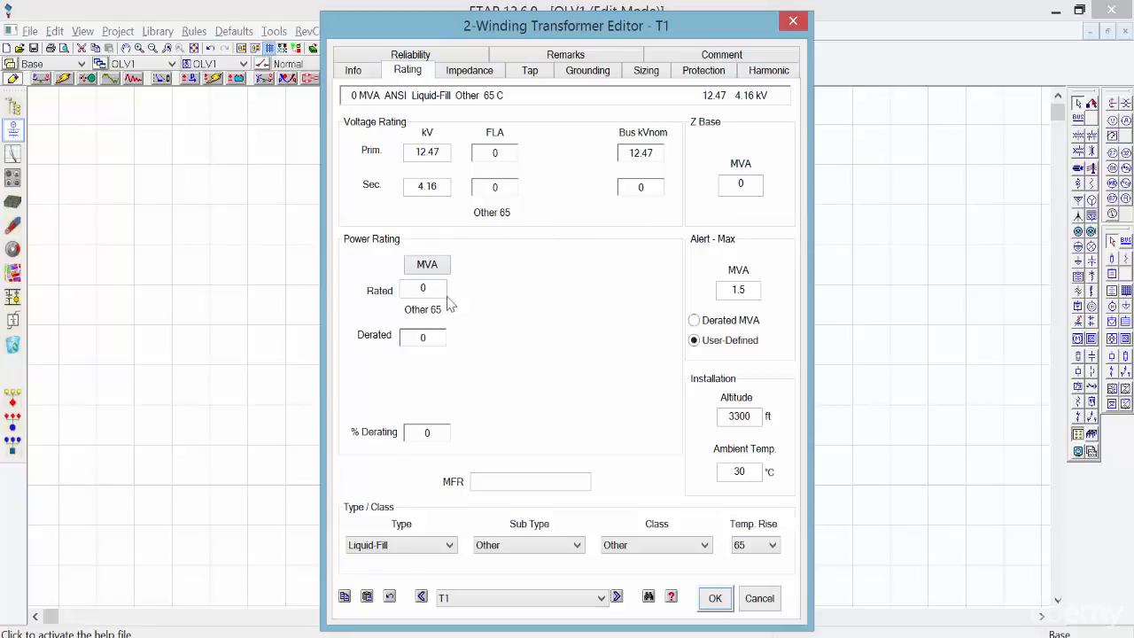
double_click(420, 290)
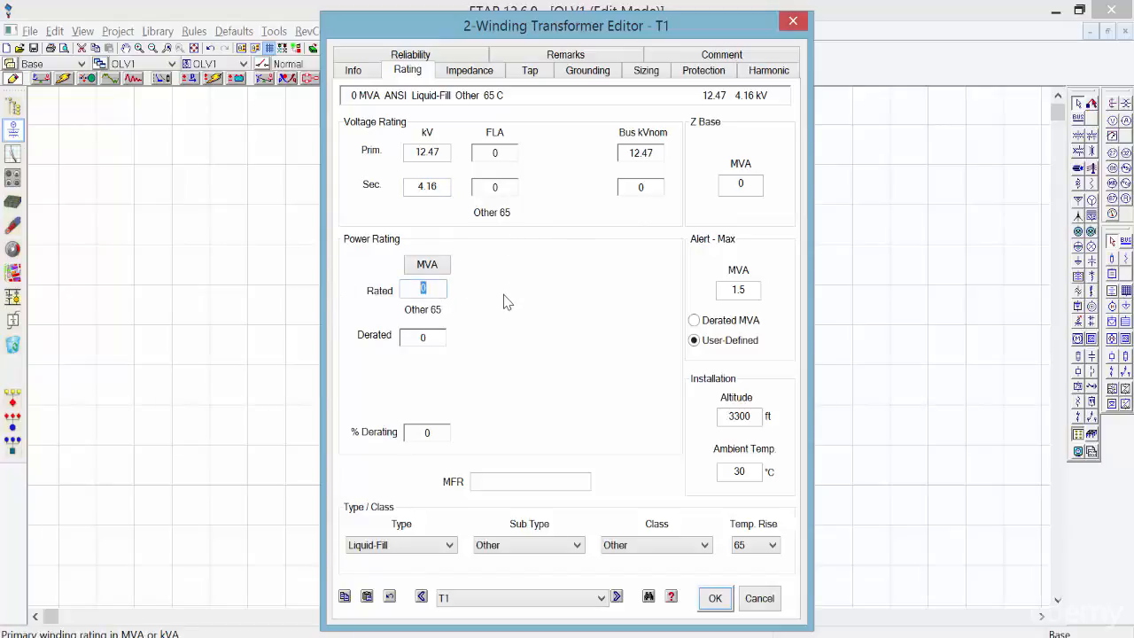
type("1.5")
key("Tab")
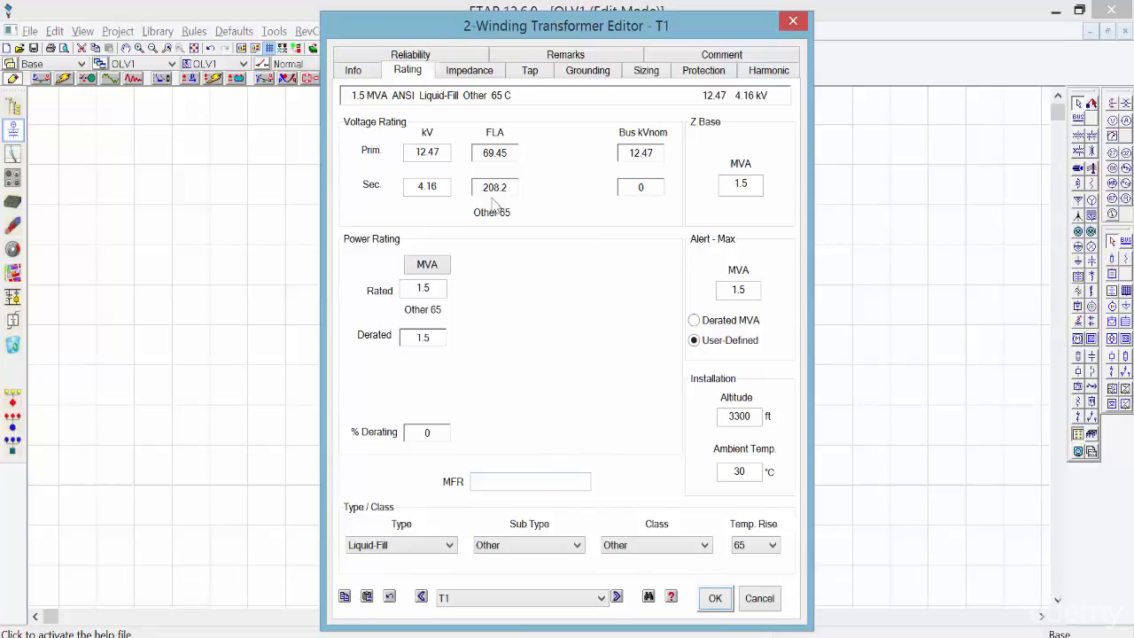
left_click(465, 71)
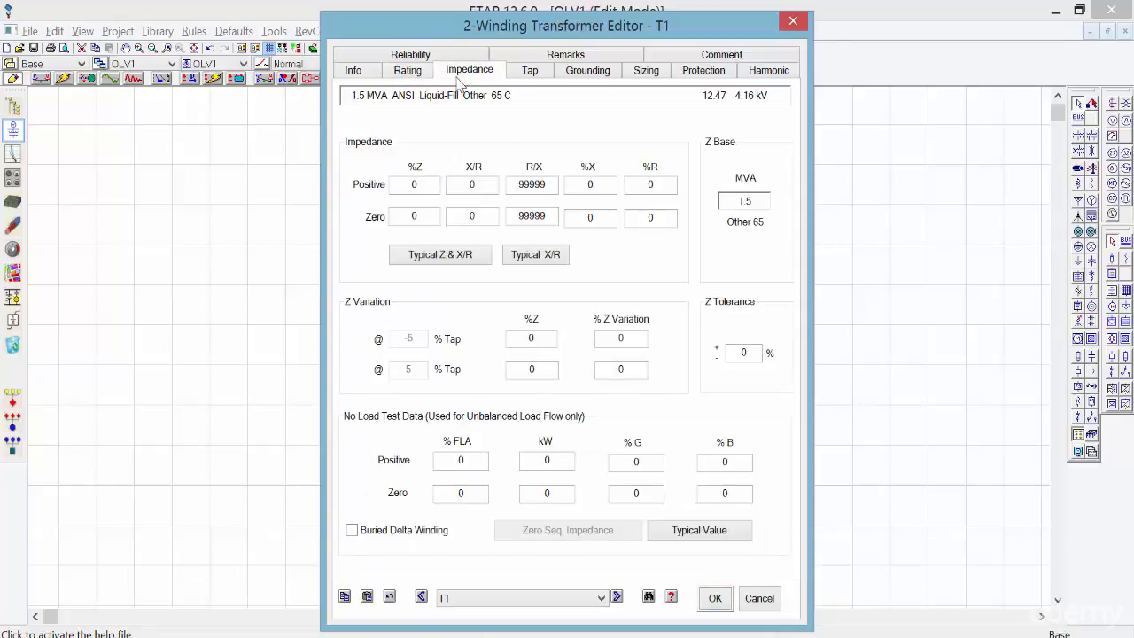
Replace T1's 5.9 %Z with typical impedance values, 5.5 %Z and X/R 7.098, then view its tap data.
double_click(429, 183)
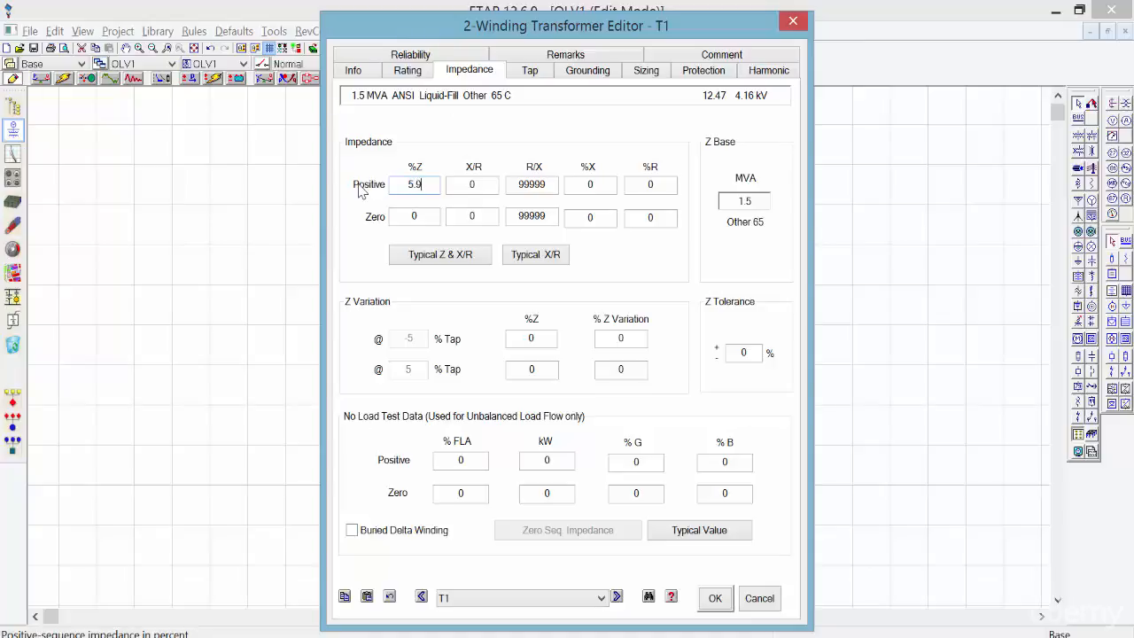
left_click(482, 125)
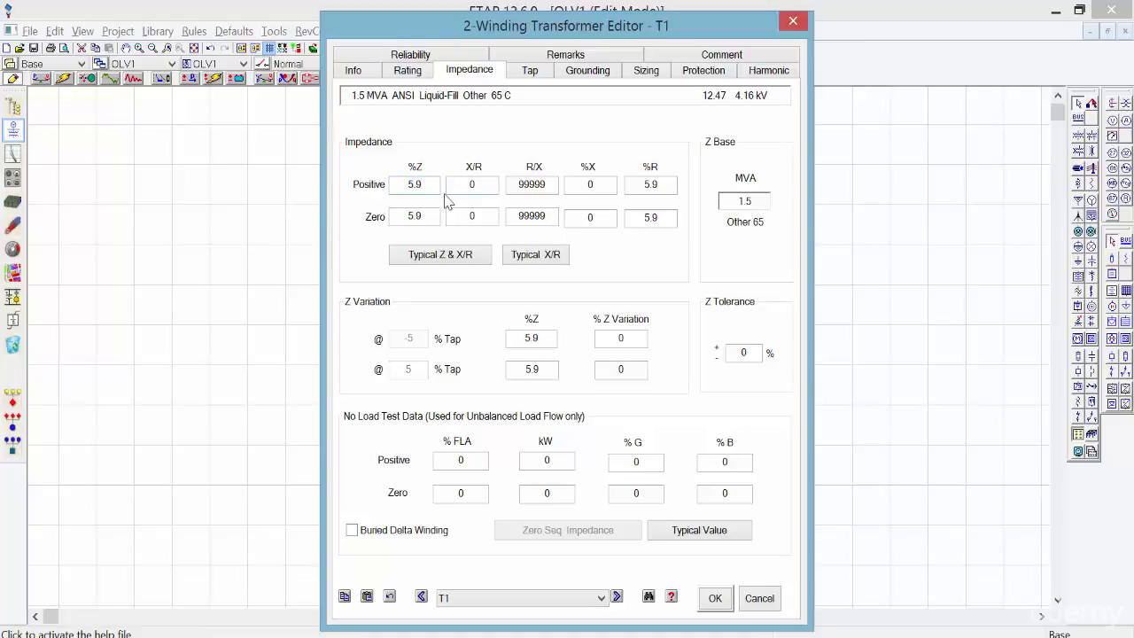
left_click(451, 256)
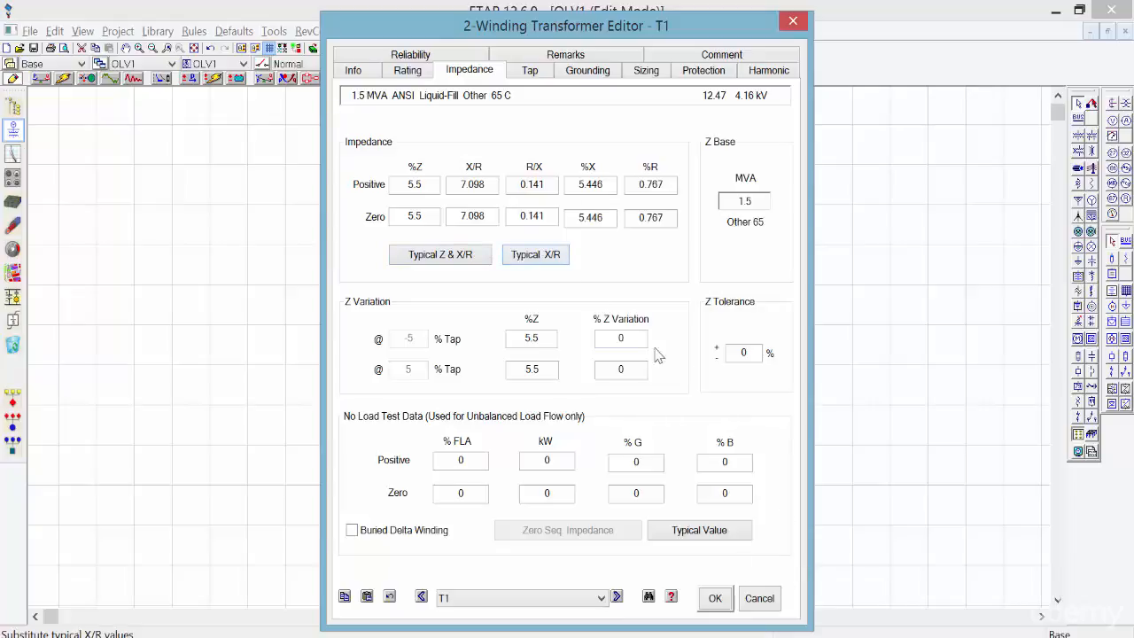
left_click(545, 75)
left_click(588, 72)
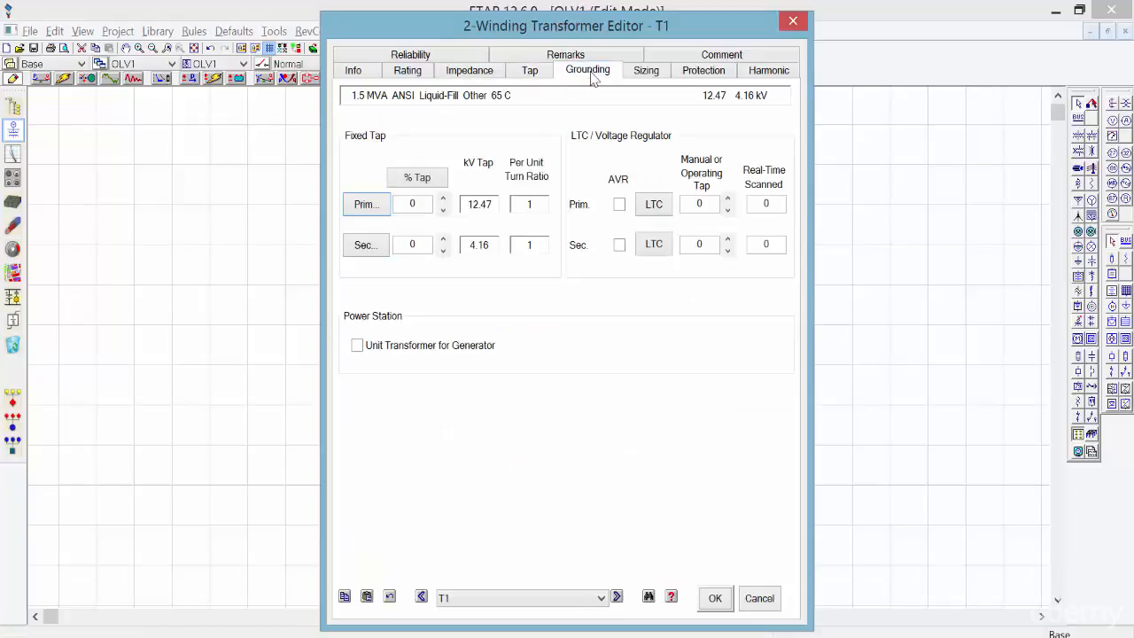
Review T1's Sizing, Protection and Harmonic settings, then accept and close the transformer editor.
left_click(645, 73)
left_click(706, 73)
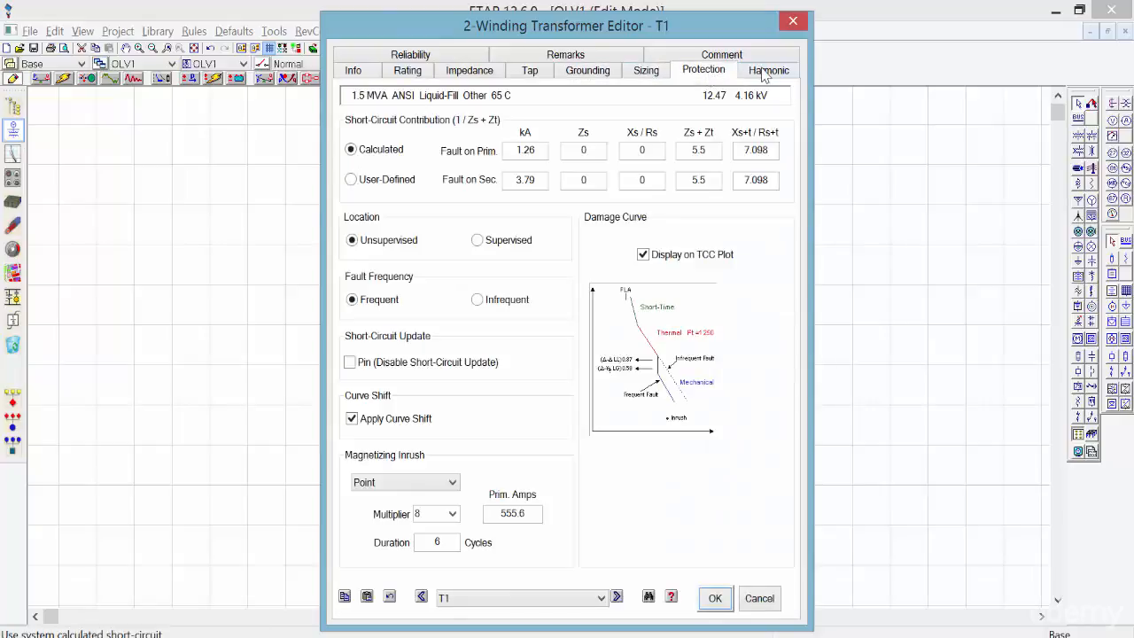
left_click(770, 73)
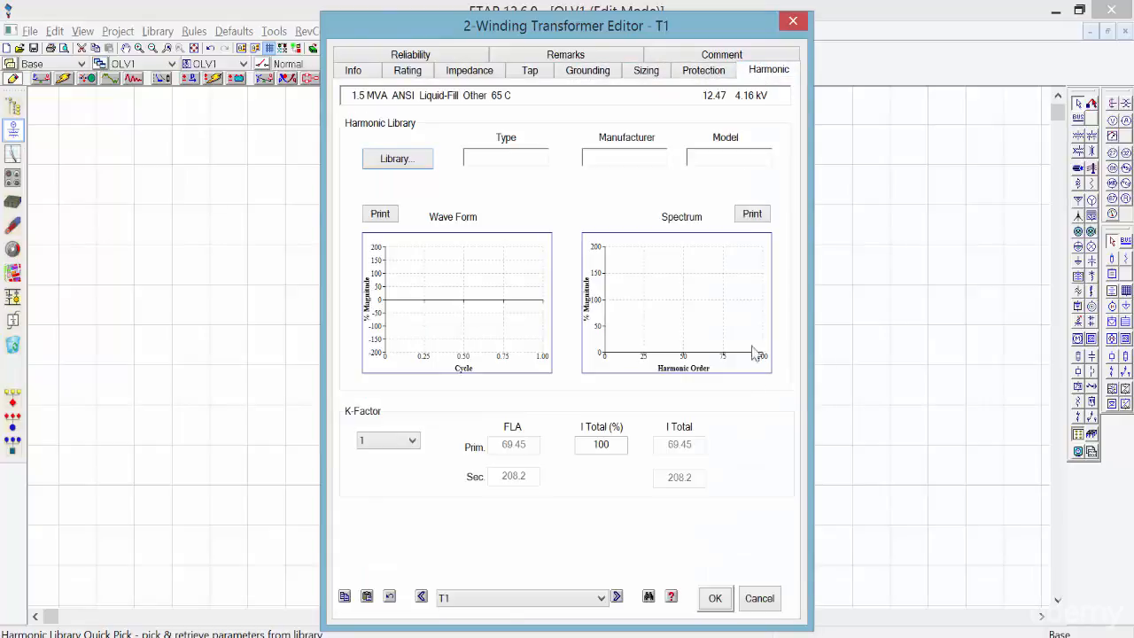
left_click(715, 599)
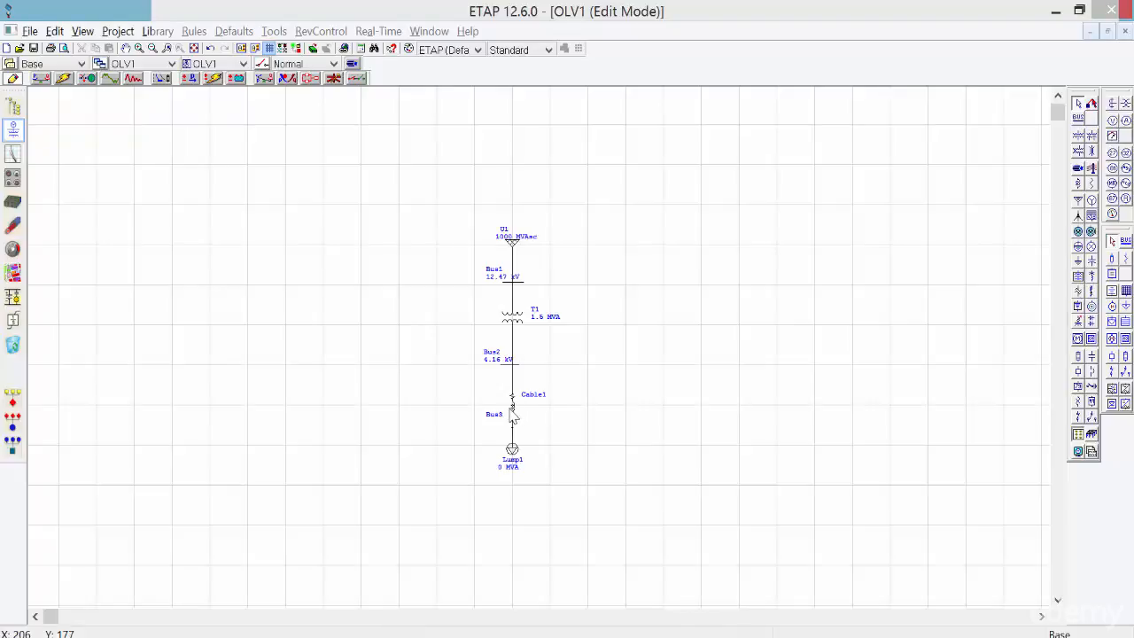
Set Cable1's length (Bus2 to Bus3, 4.16 kV) to 100 ft on the Info tab.
double_click(511, 408)
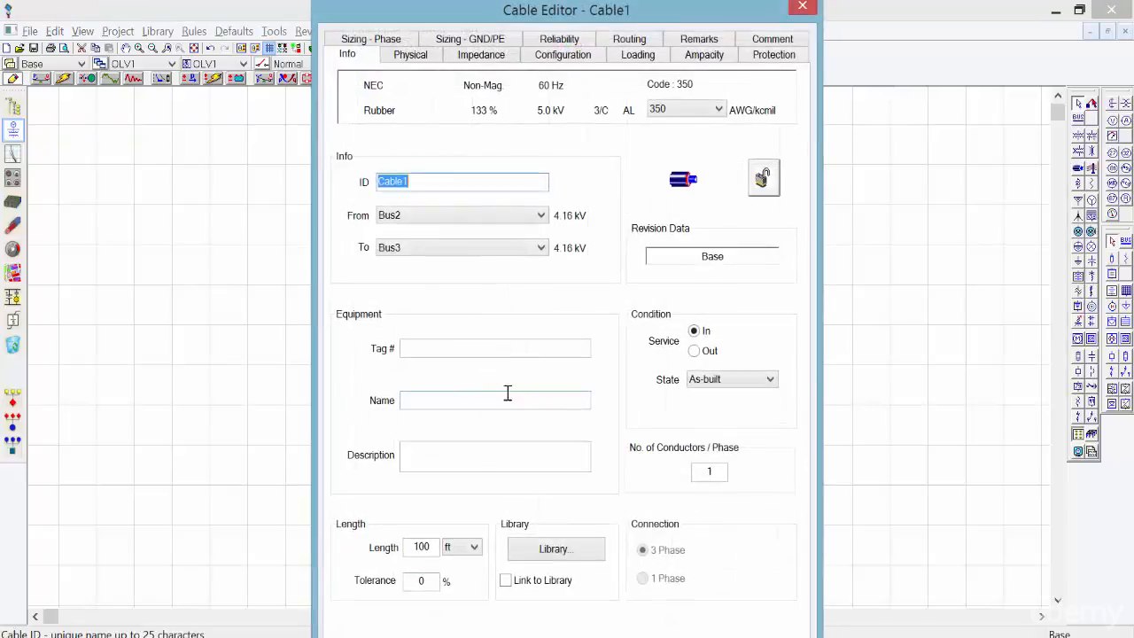
left_click(427, 549)
double_click(425, 548)
key("BackSpace")
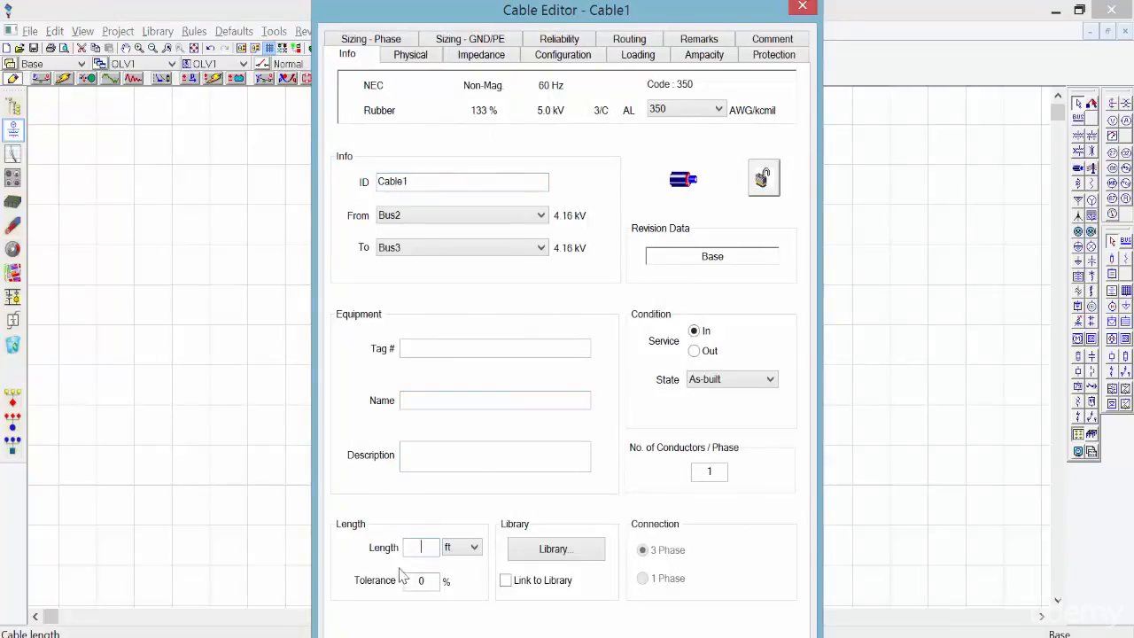
type("0")
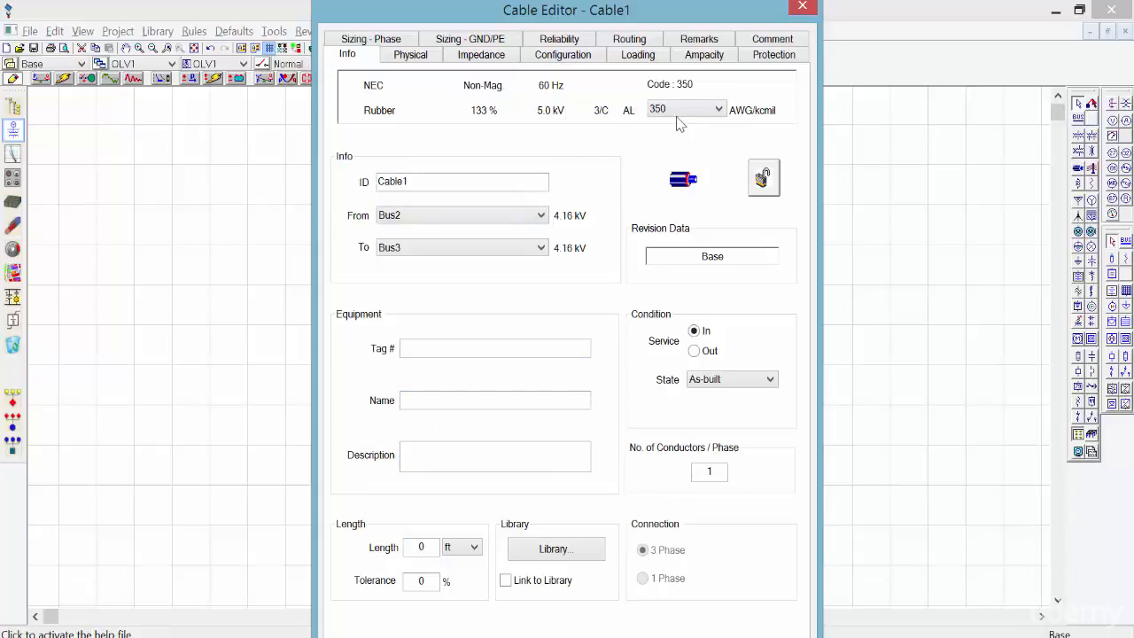
left_click_drag(662, 11, 692, 10)
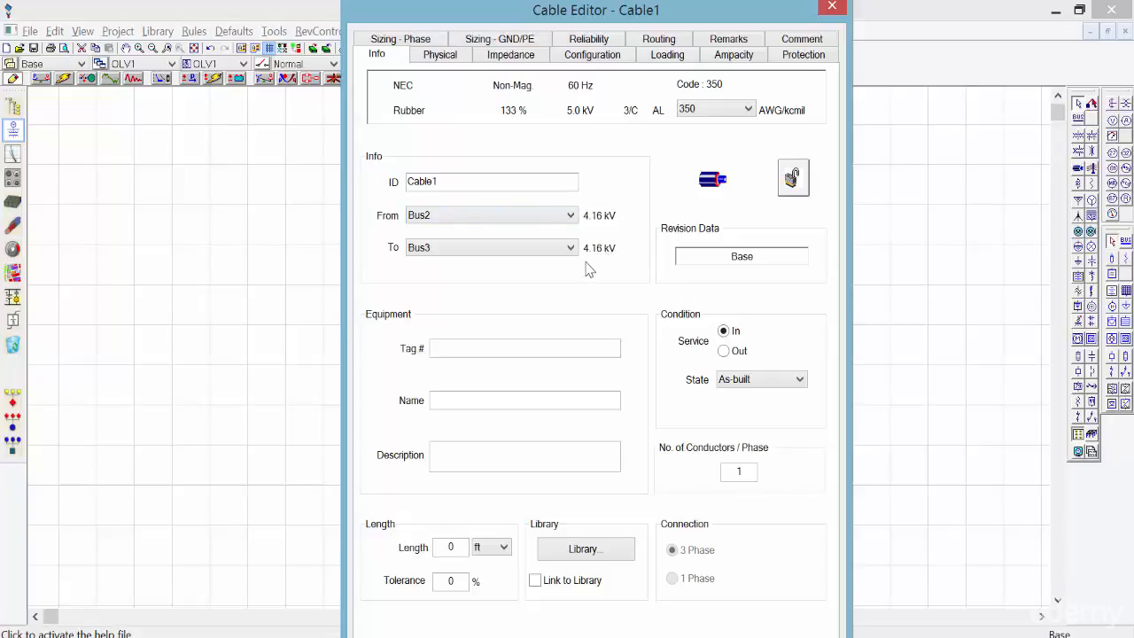
double_click(453, 546)
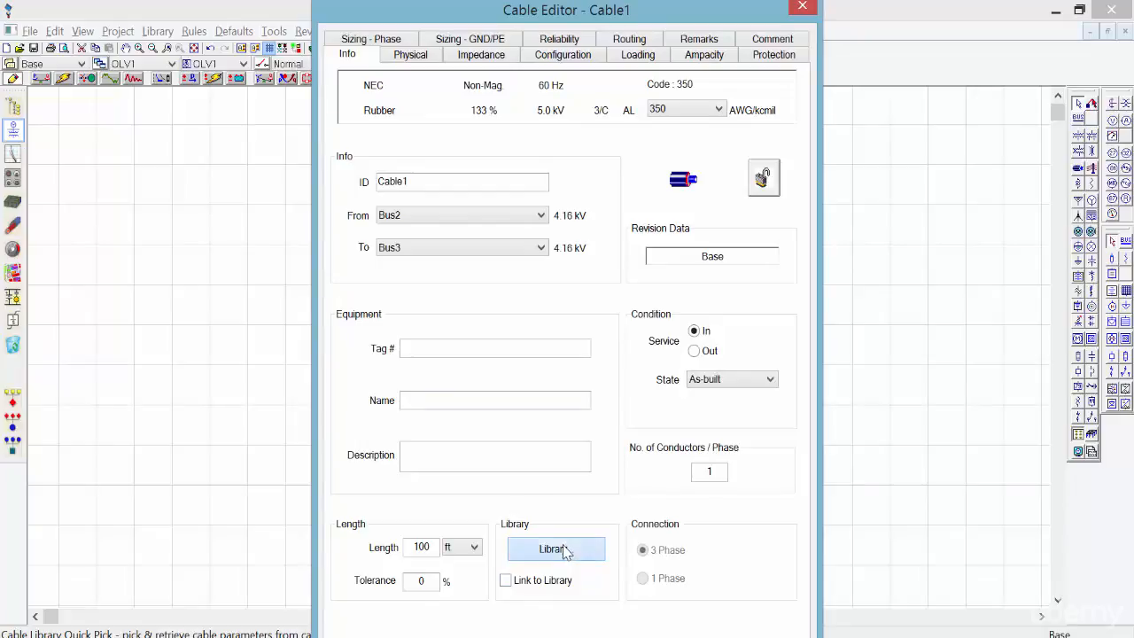
Give Cable1 the 5.0 kV, 133%, 3/C copper EPR NEC library cable, size 350.
left_click(528, 544)
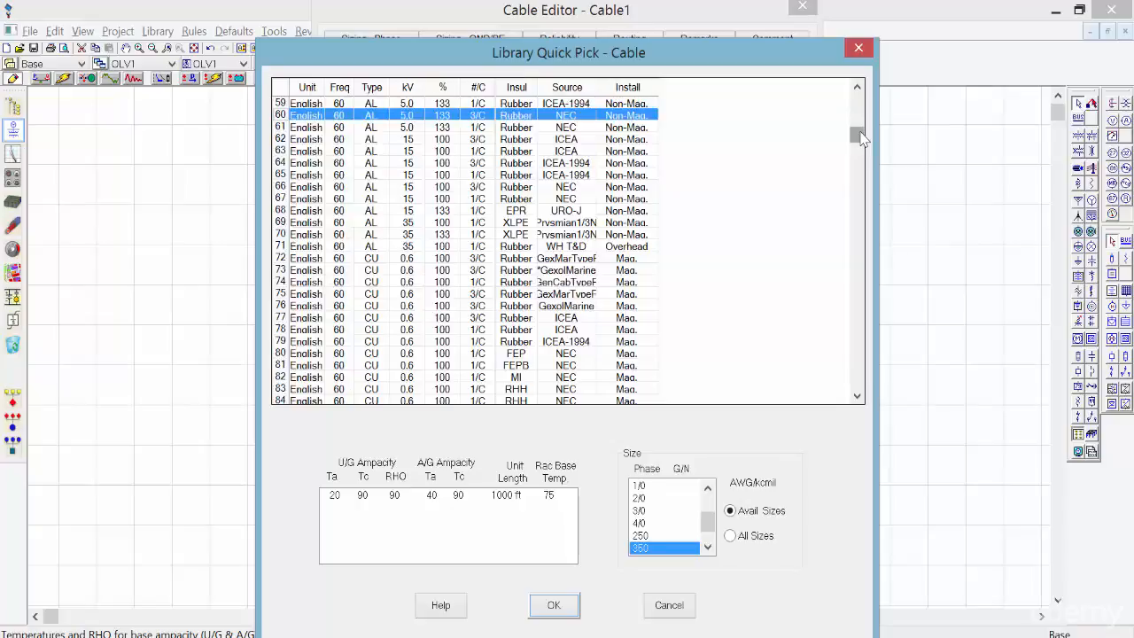
left_click_drag(861, 138, 858, 207)
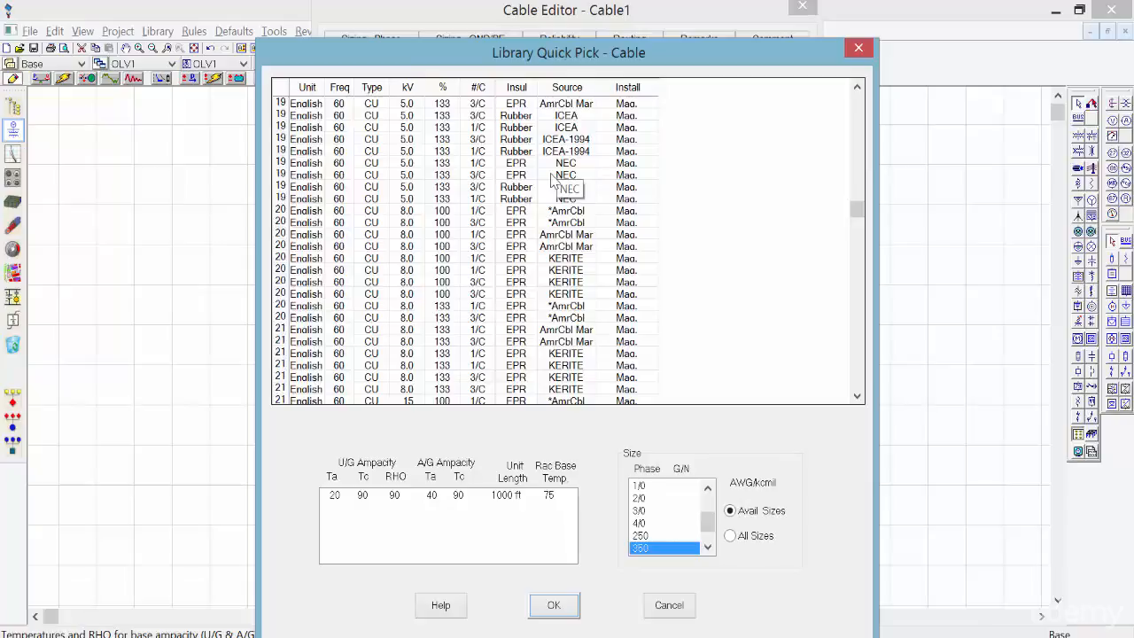
left_click(523, 176)
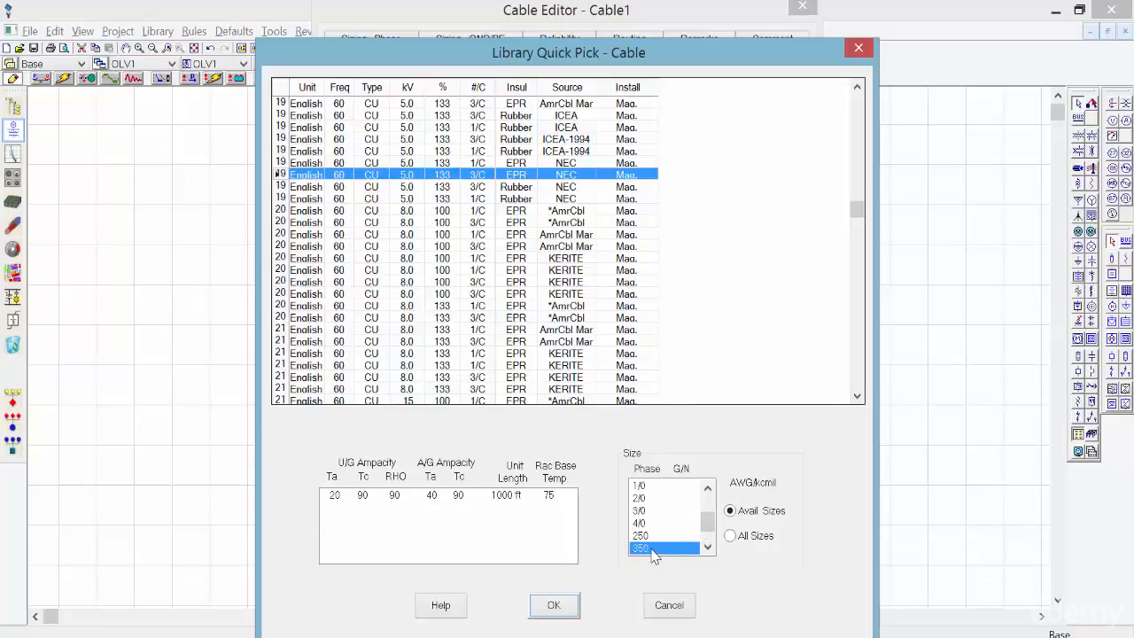
left_click(551, 605)
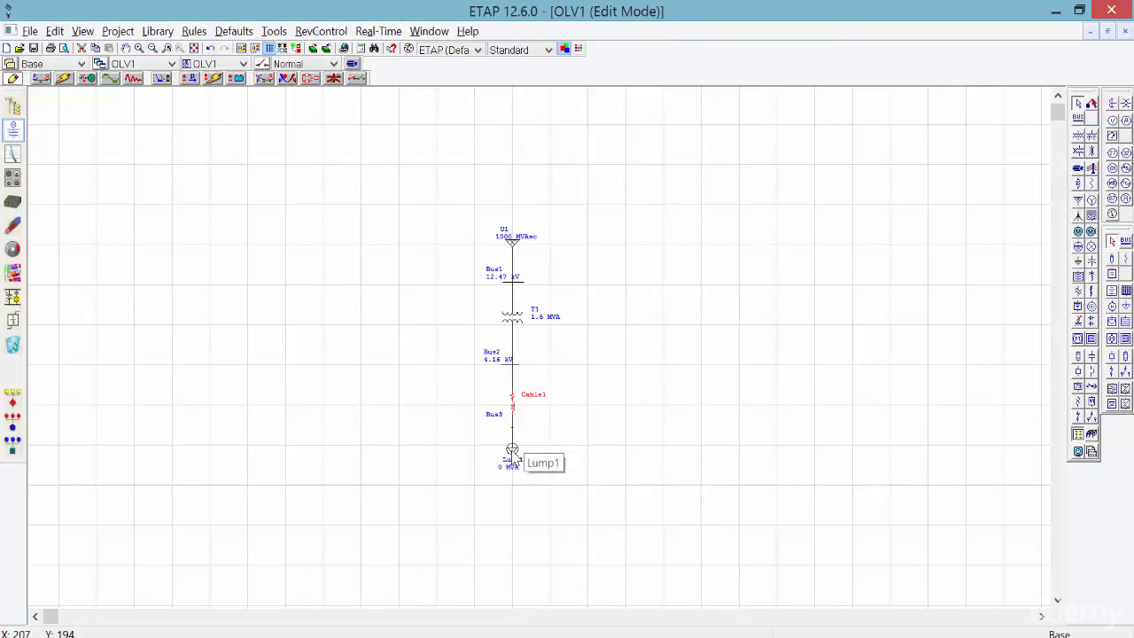
Rate Lump1 at 0.5 MVA on its Nameplate, shown as 500 kVA at 85% PF.
double_click(511, 450)
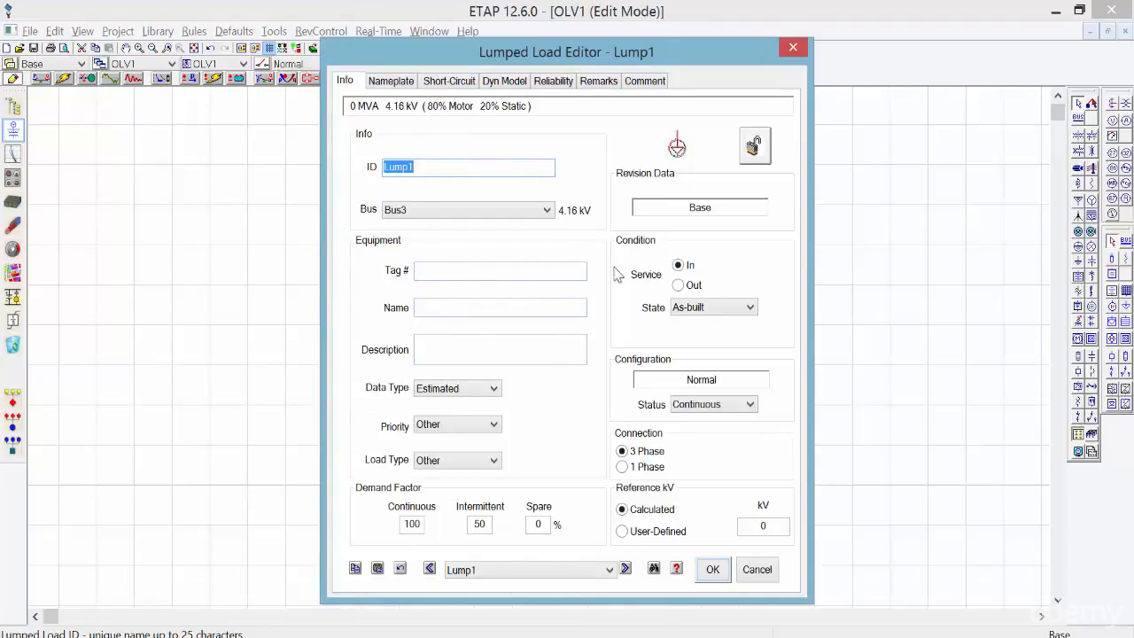
left_click(390, 81)
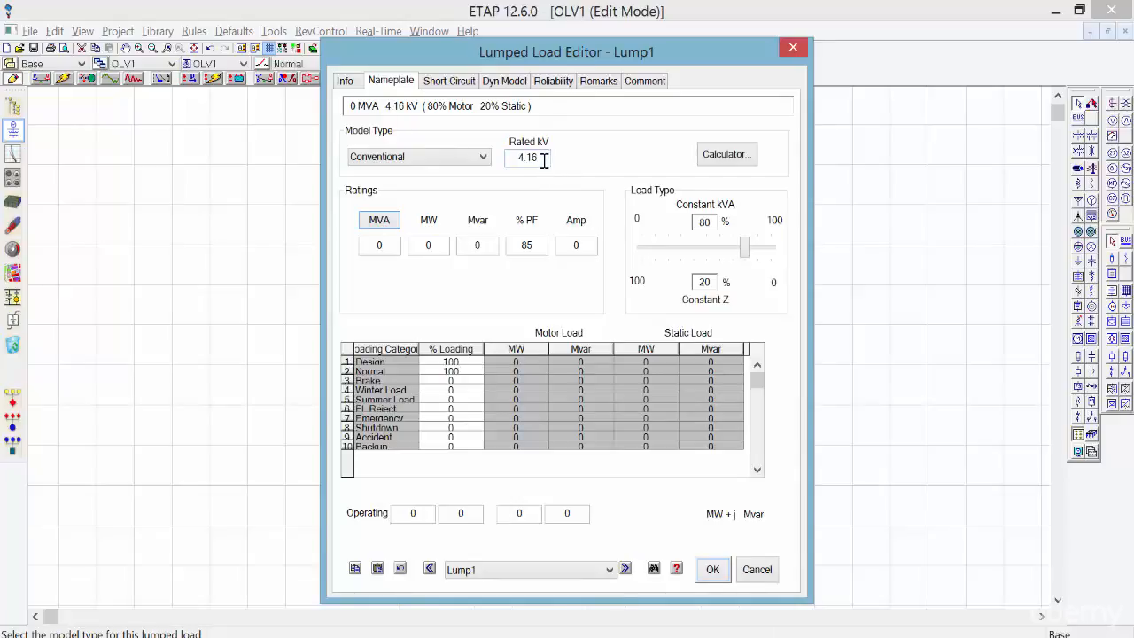
double_click(388, 245)
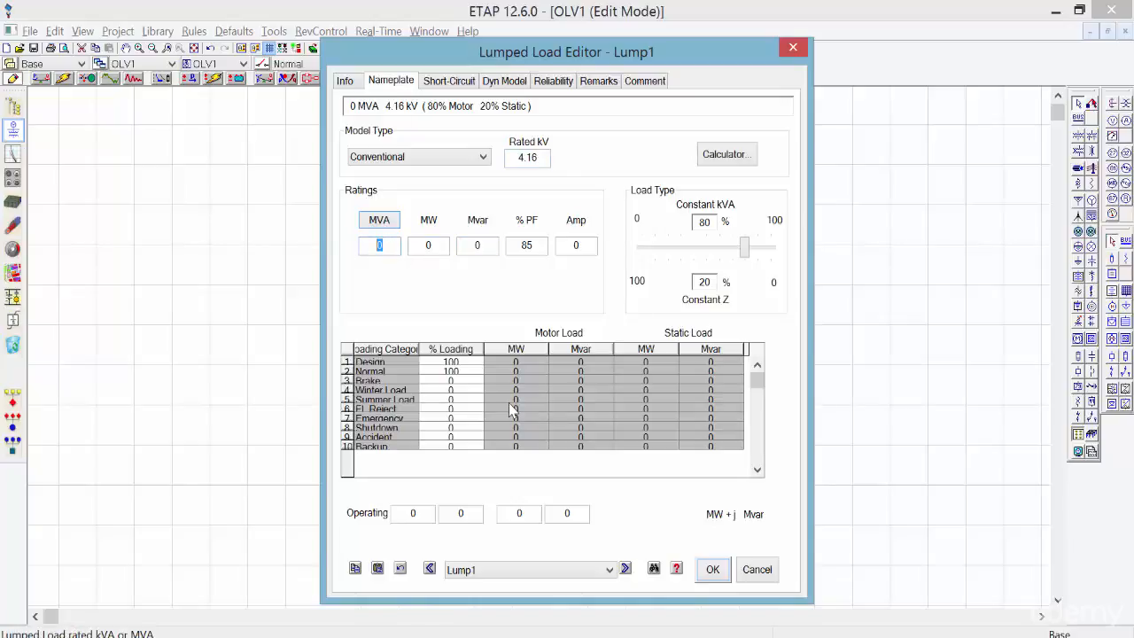
type("0.5")
left_click(380, 223)
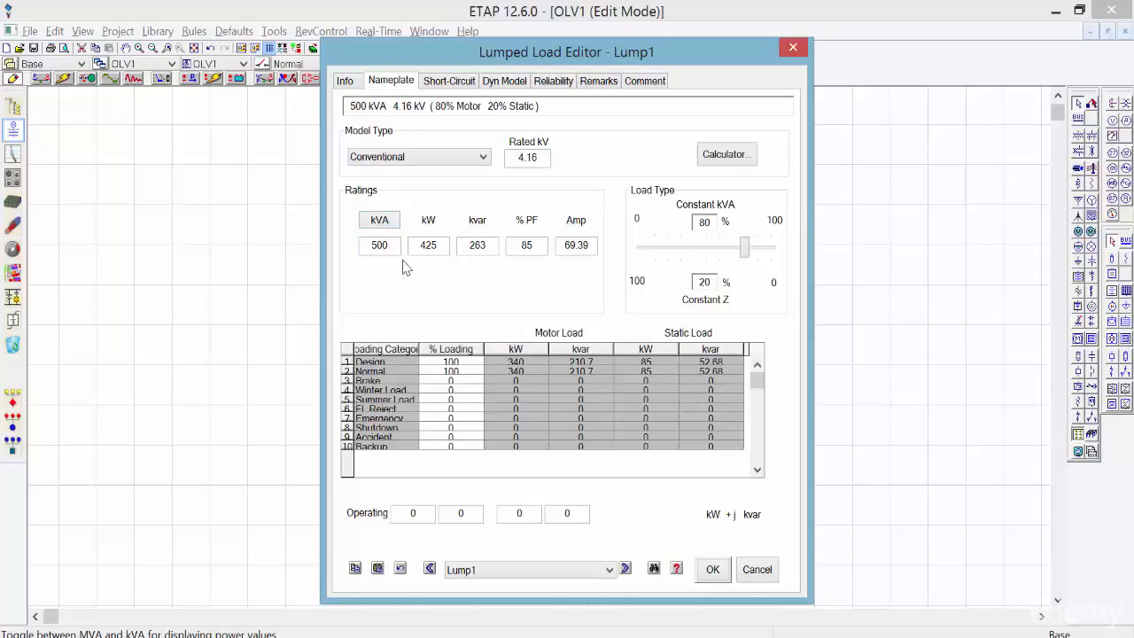
left_click(713, 570)
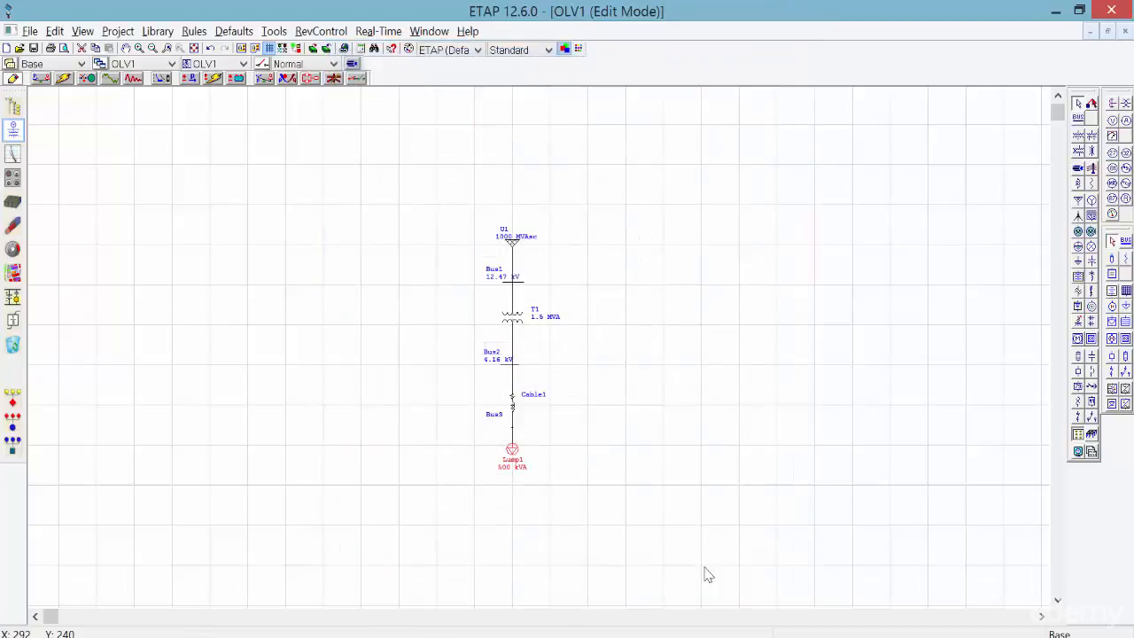
left_click(560, 490)
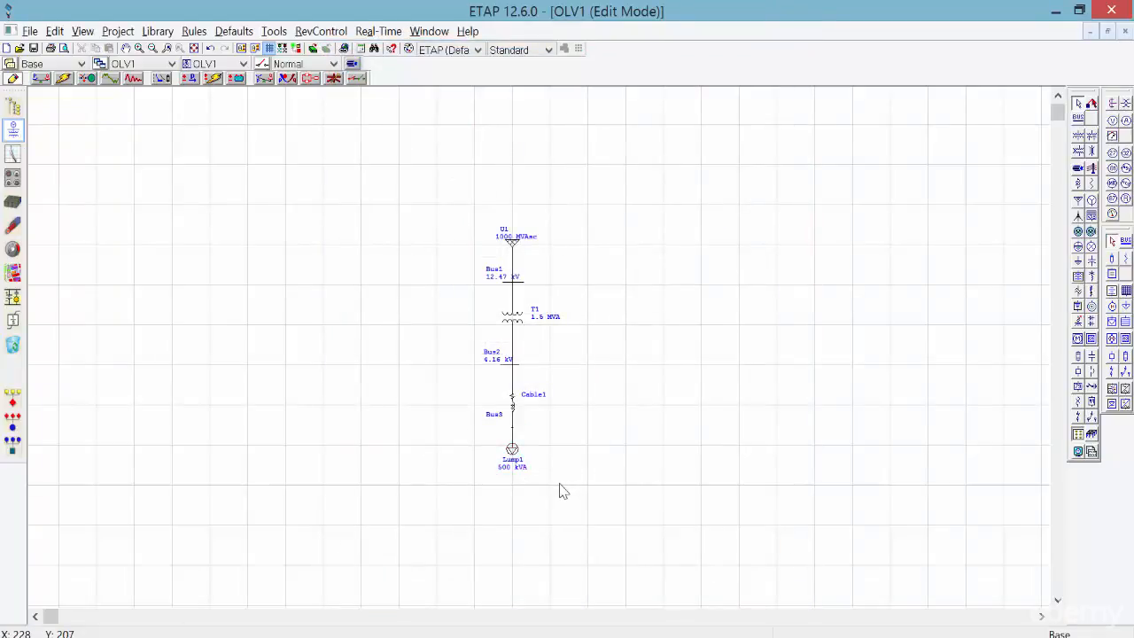